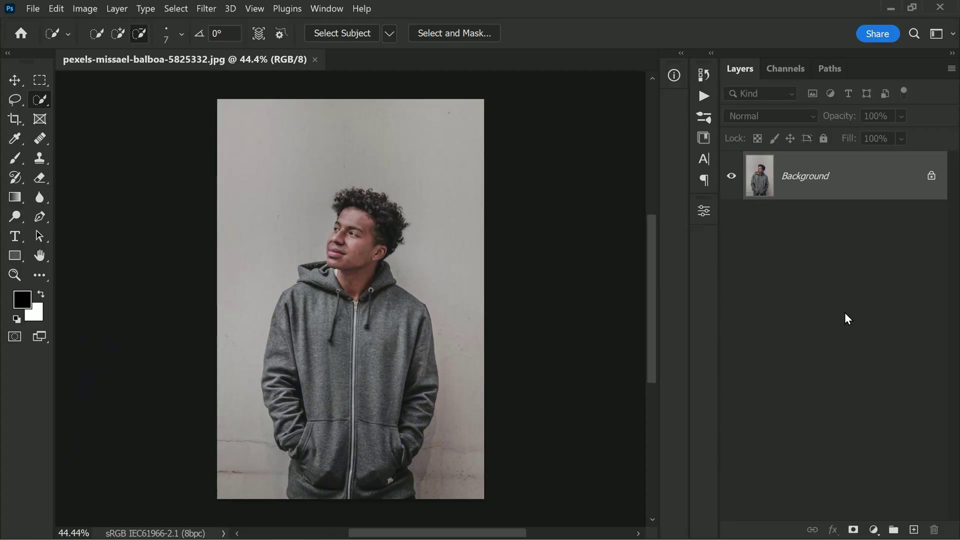
- Select the young man with Quick Selection's Select Subject, then open Select and Mask
{"action": "left_click", "coordinate": [845, 313]}
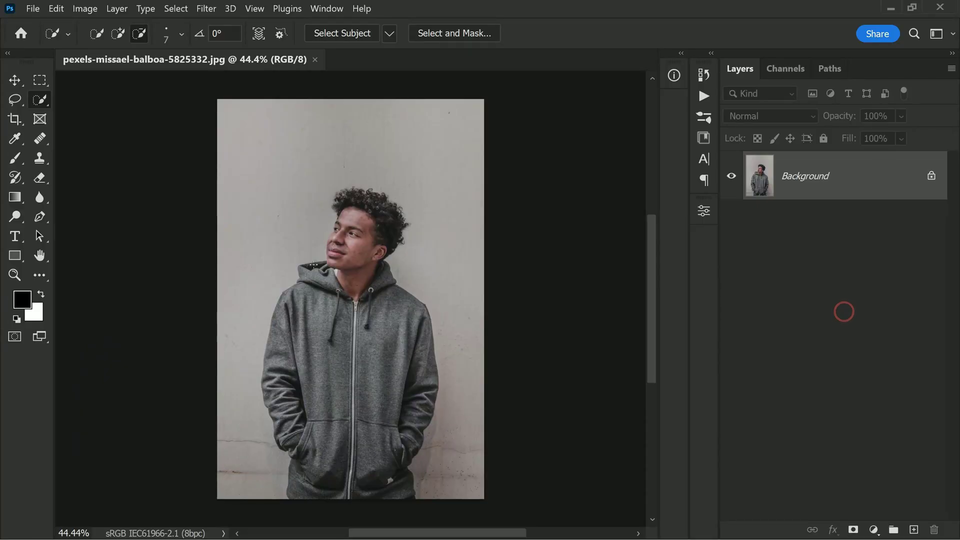
{"action": "left_click", "coordinate": [17, 80]}
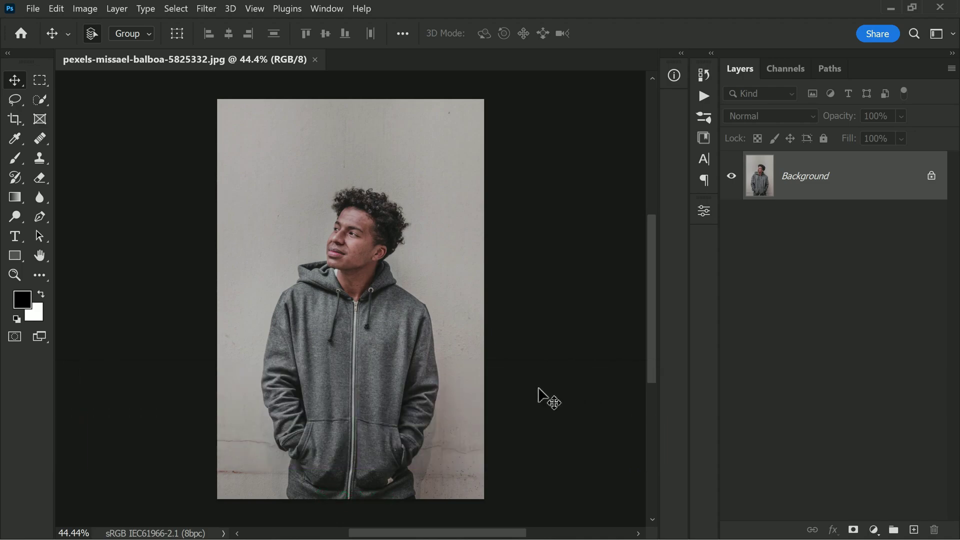
{"action": "left_click", "coordinate": [41, 100]}
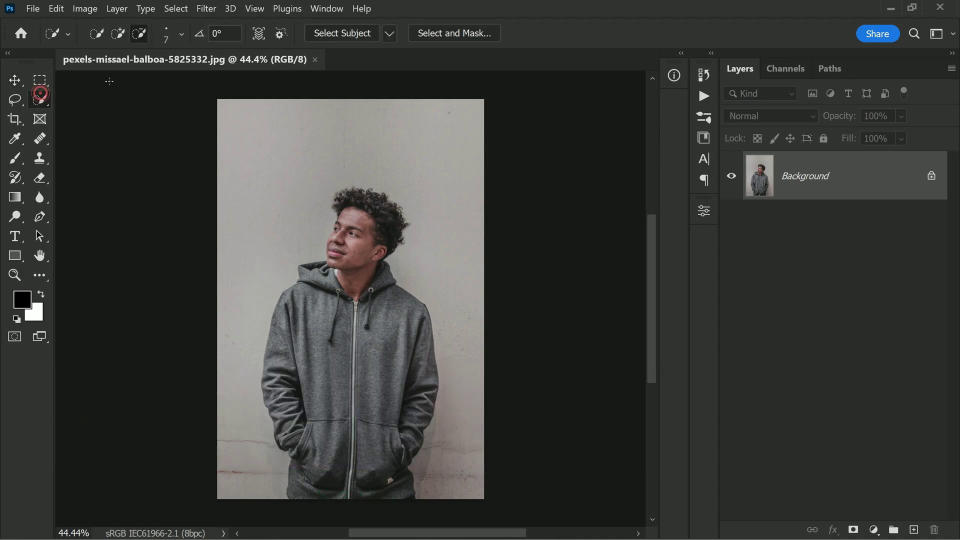
{"action": "left_click", "coordinate": [362, 33]}
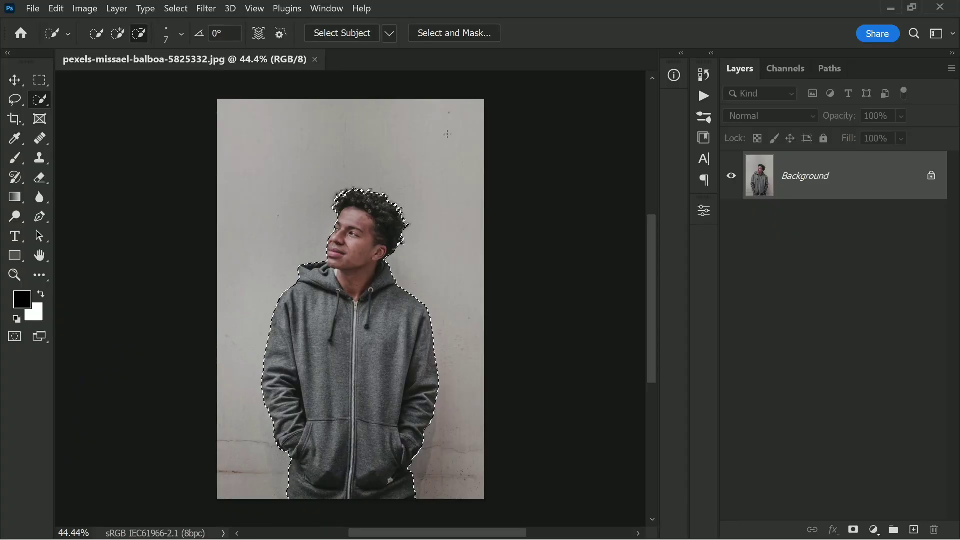
{"action": "left_click", "coordinate": [474, 33]}
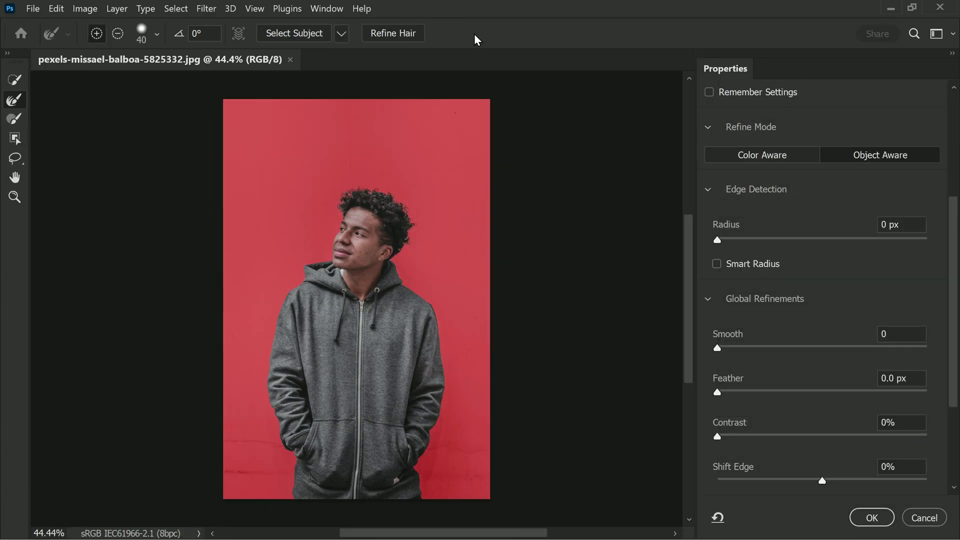
{"action": "scroll", "coordinate": [400, 225], "scroll_direction": "up", "scroll_amount": 3}
{"action": "scroll", "coordinate": [361, 226], "scroll_direction": "up", "scroll_amount": 3}
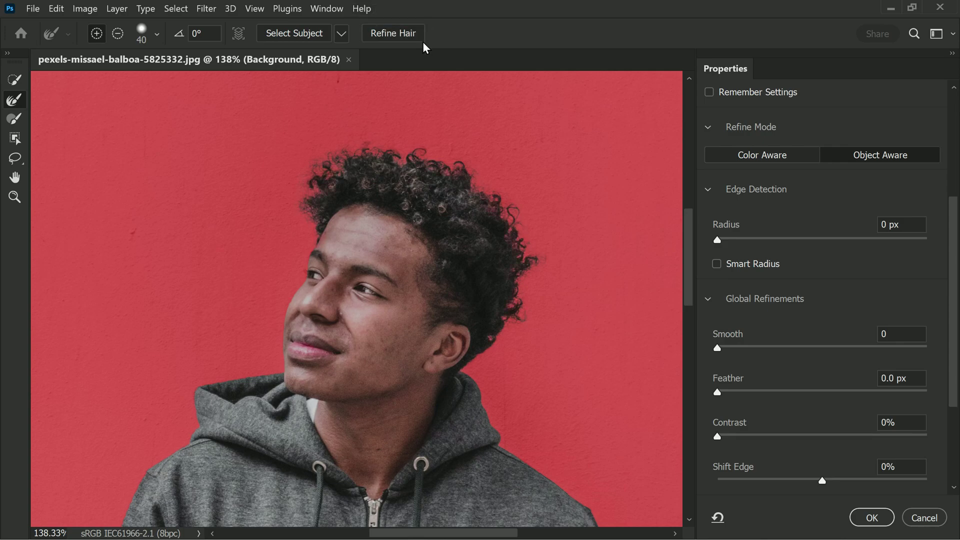
{"action": "scroll", "coordinate": [435, 180], "scroll_direction": "down", "scroll_amount": 5}
{"action": "scroll", "coordinate": [390, 196], "scroll_direction": "down", "scroll_amount": 3}
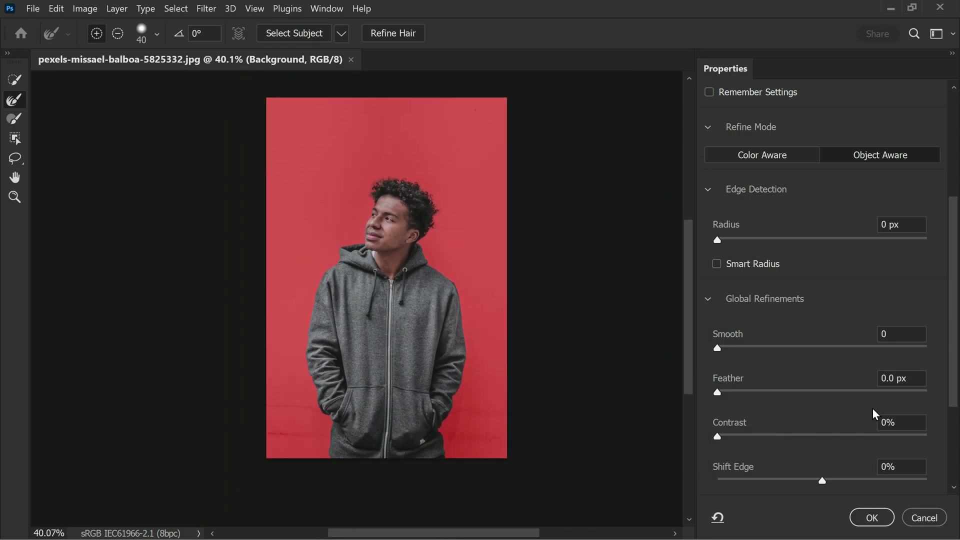
{"action": "scroll", "coordinate": [866, 420], "scroll_direction": "down", "scroll_amount": 3}
{"action": "scroll", "coordinate": [840, 450], "scroll_direction": "down", "scroll_amount": 3}
{"action": "scroll", "coordinate": [836, 455], "scroll_direction": "down", "scroll_amount": 2}
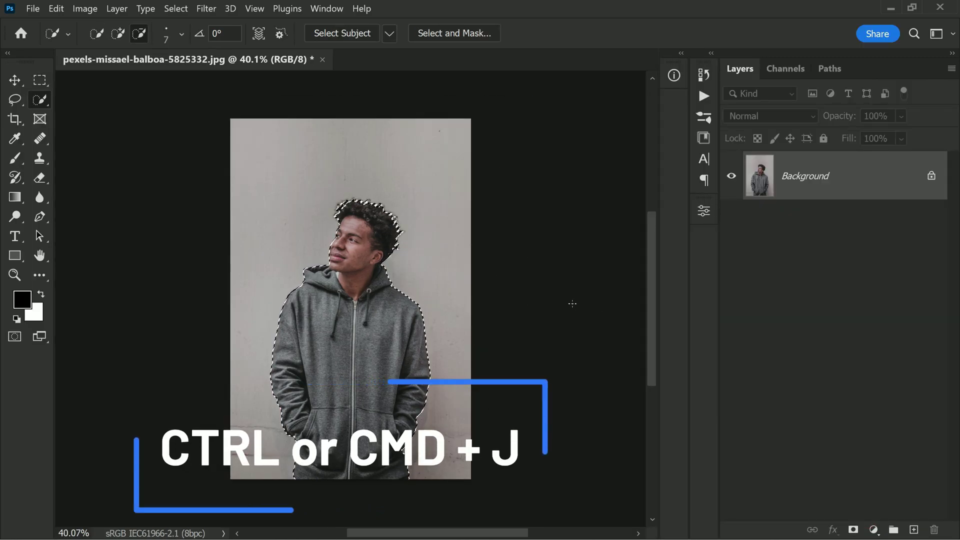
- Copy the selected man to a new layer named SUBJECT
{"action": "key", "text": "ctrl+j"}
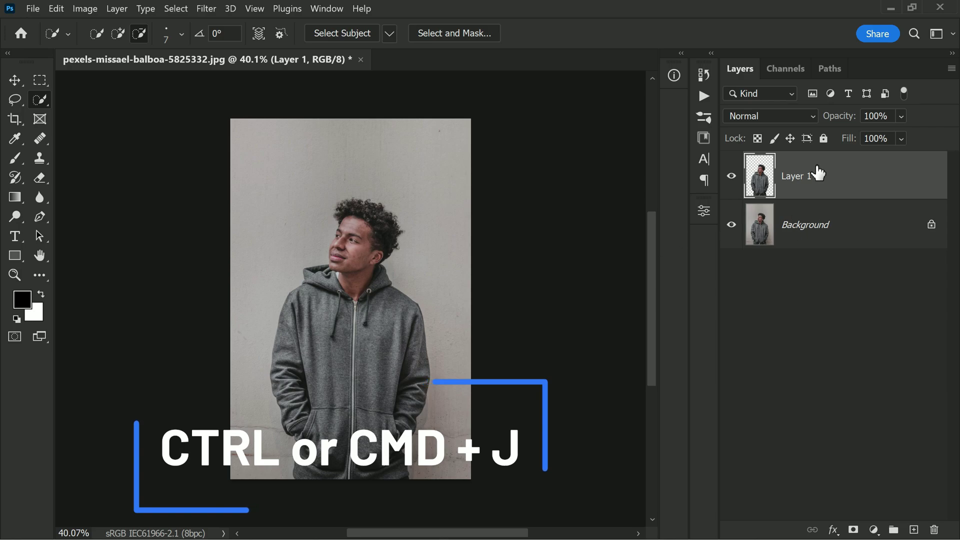
{"action": "double_click", "coordinate": [797, 176]}
{"action": "type", "text": "SUBJECT"}
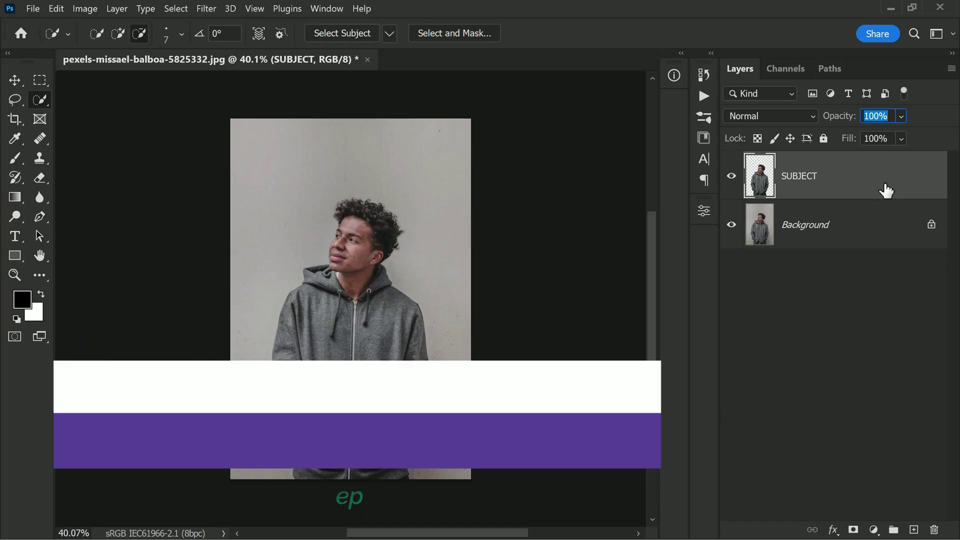
{"action": "left_click", "coordinate": [830, 310]}
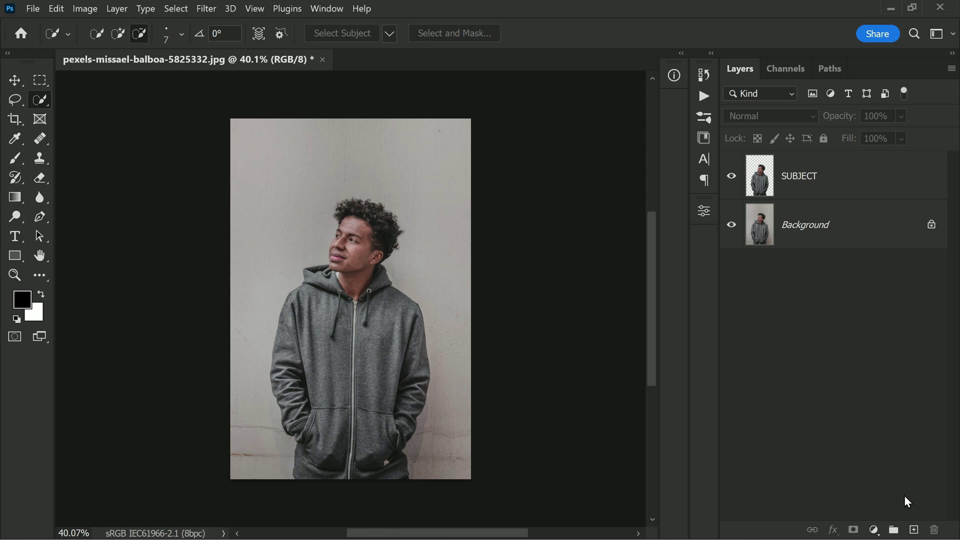
- Add a new layer above SUBJECT and fill it with black
{"action": "left_click", "coordinate": [915, 530]}
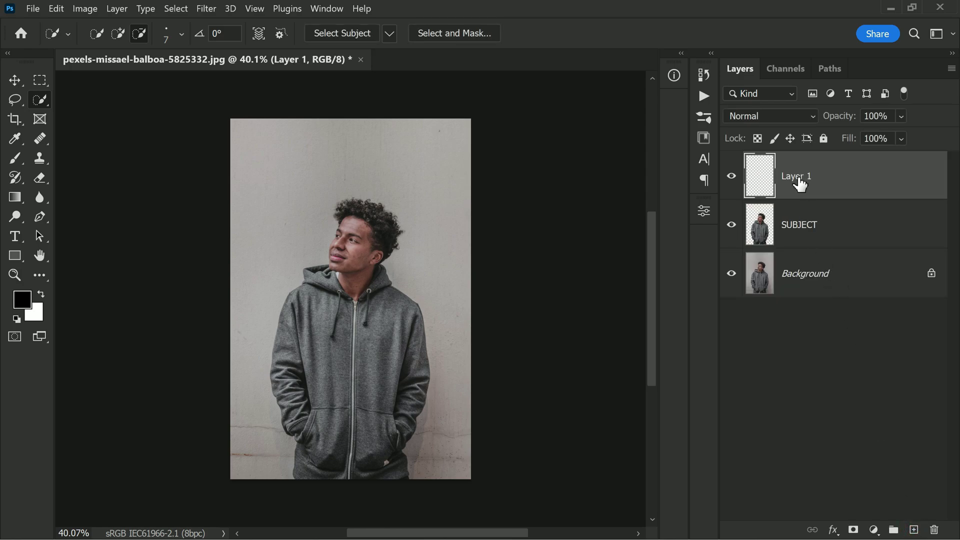
{"action": "left_click", "coordinate": [56, 9]}
{"action": "left_click", "coordinate": [97, 232]}
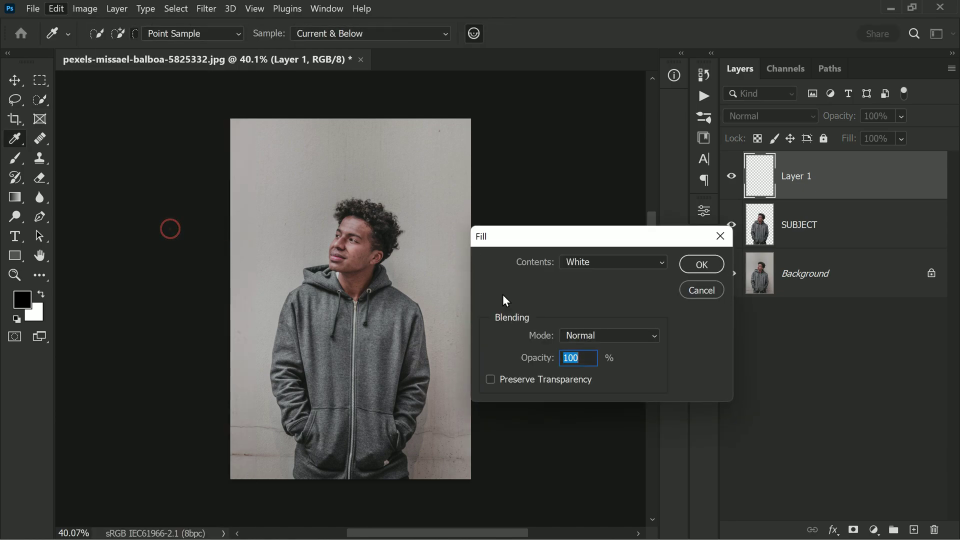
{"action": "left_click", "coordinate": [636, 263]}
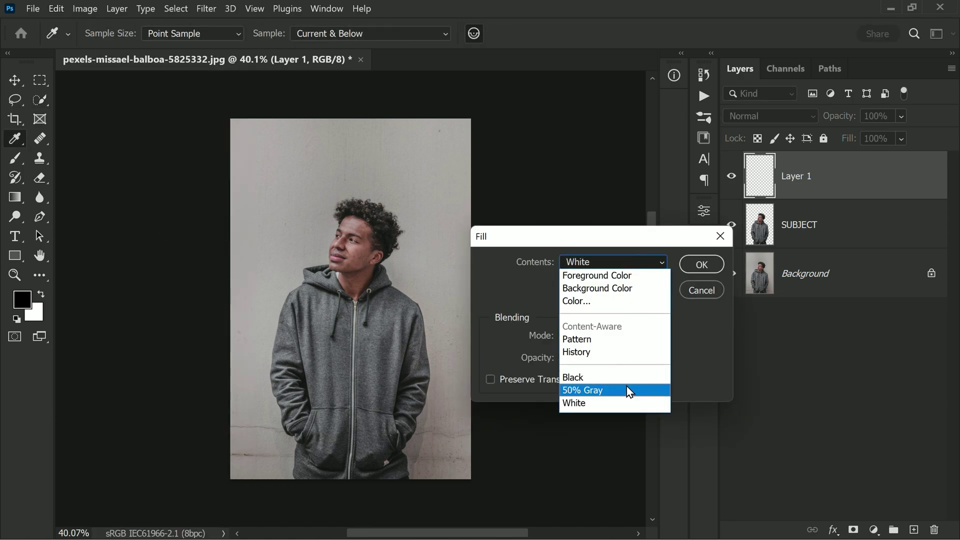
{"action": "left_click", "coordinate": [627, 376]}
{"action": "left_click", "coordinate": [702, 264]}
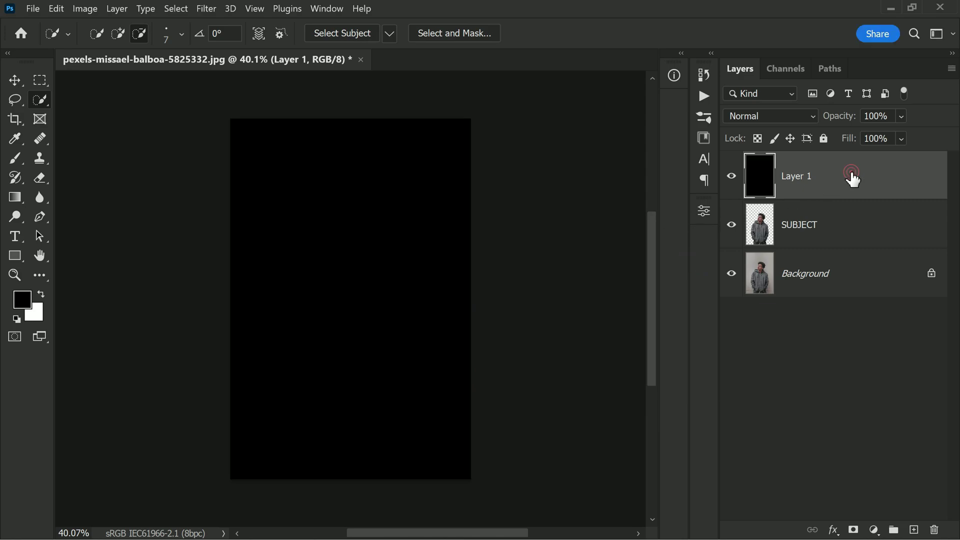
- Give Layer 1 a grunge Pattern Overlay style at 110% scale
{"action": "double_click", "coordinate": [856, 181]}
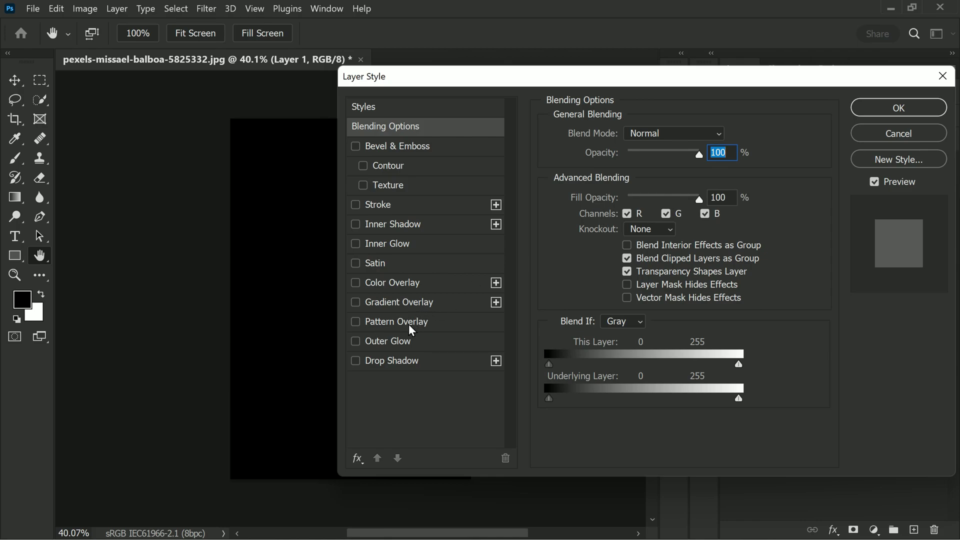
{"action": "left_click", "coordinate": [426, 318]}
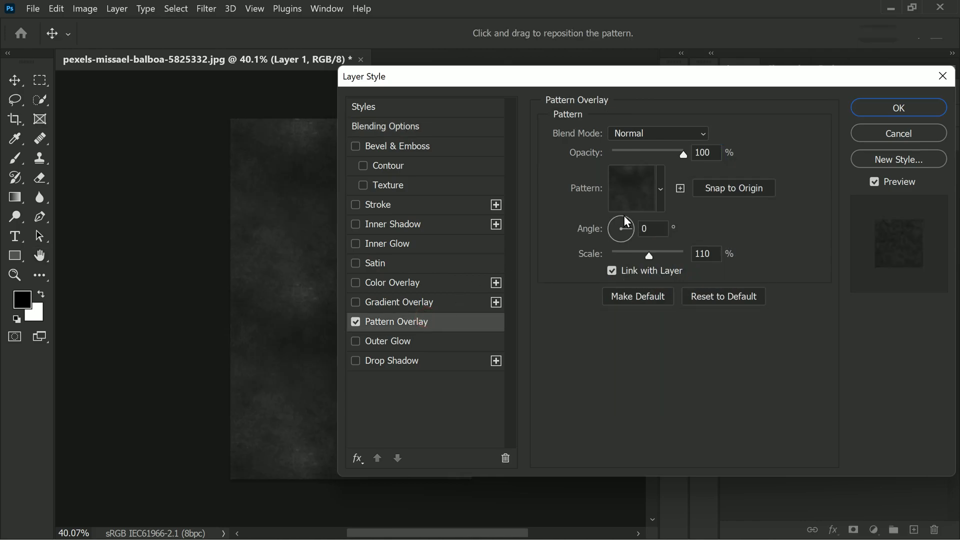
{"action": "left_click", "coordinate": [660, 189]}
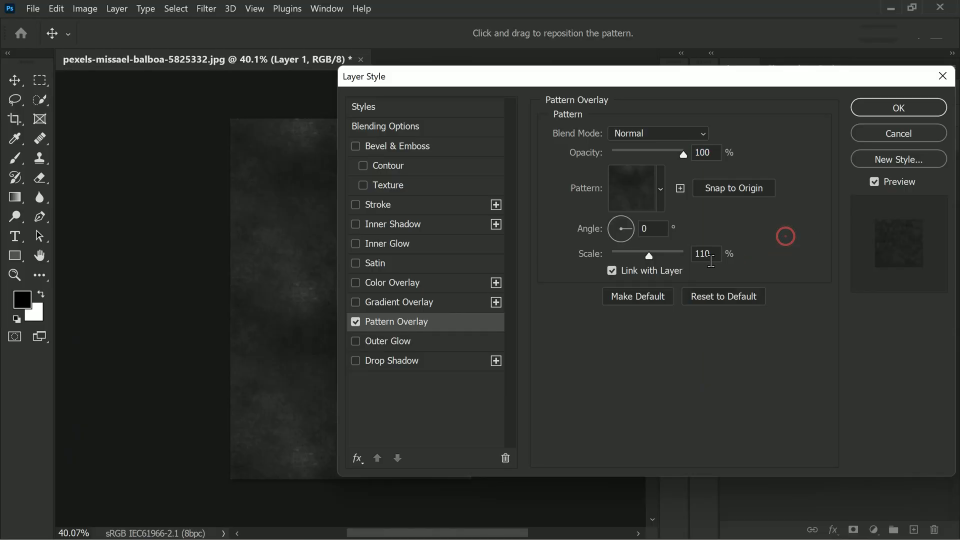
{"action": "mouse_move", "coordinate": [650, 256]}
{"action": "left_mouse_down"}
{"action": "mouse_move", "coordinate": [637, 259]}
{"action": "mouse_move", "coordinate": [650, 258]}
{"action": "left_mouse_up"}
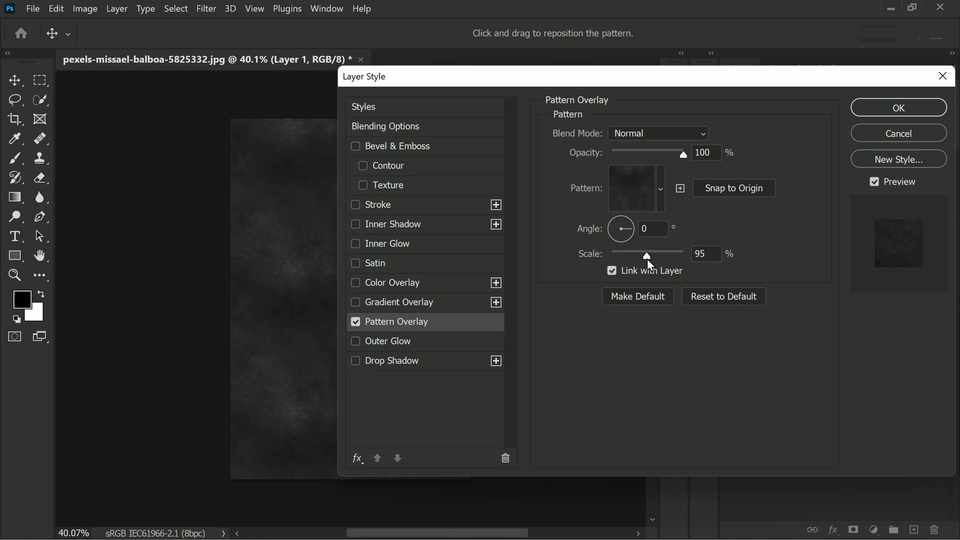
{"action": "double_click", "coordinate": [706, 254]}
{"action": "type", "text": "110"}
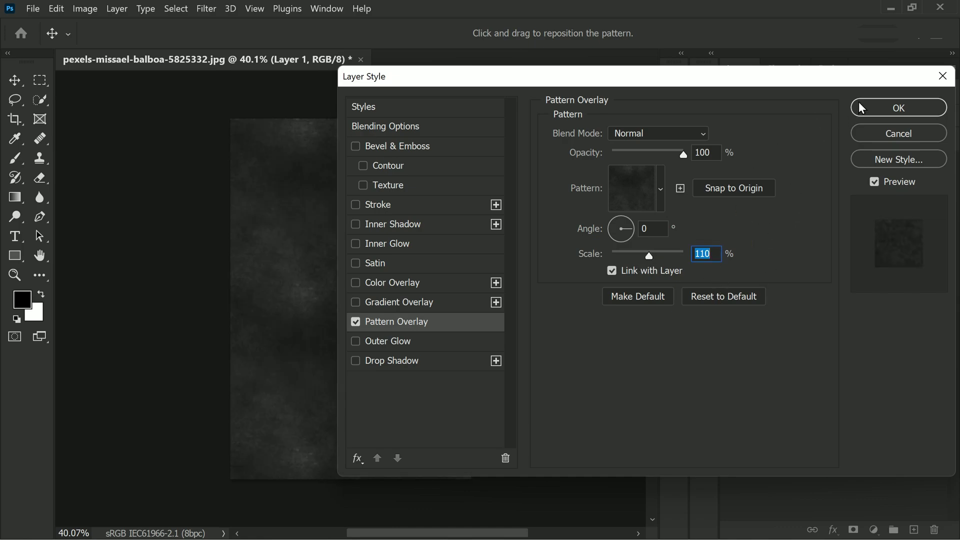
{"action": "left_click", "coordinate": [875, 109]}
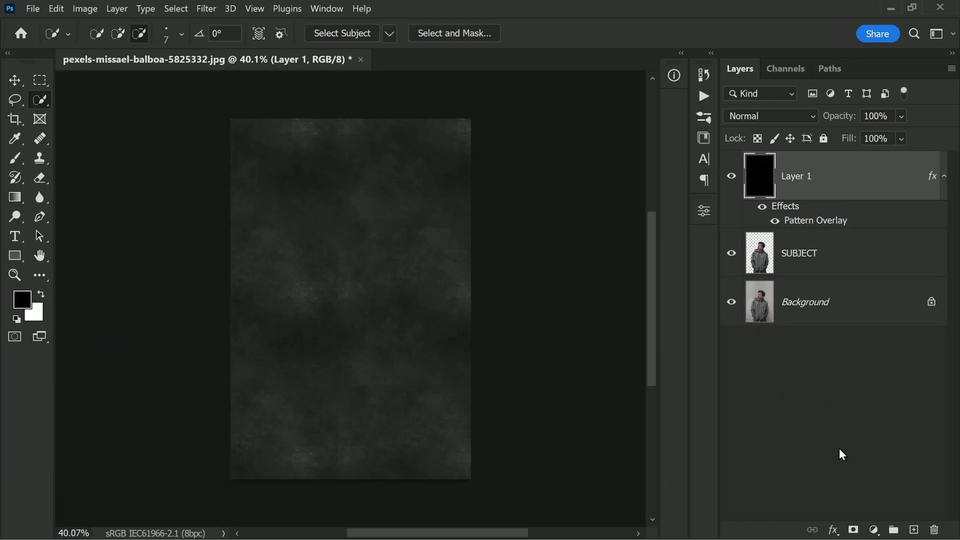
- Add a Gradient Fill layer with both gradient colour stops set to white
{"action": "left_click", "coordinate": [876, 531]}
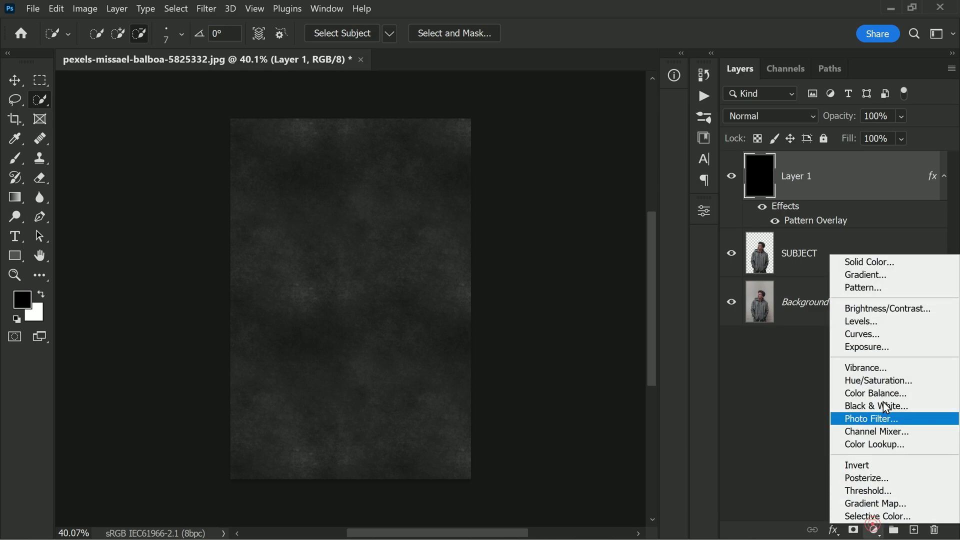
{"action": "left_click", "coordinate": [898, 277]}
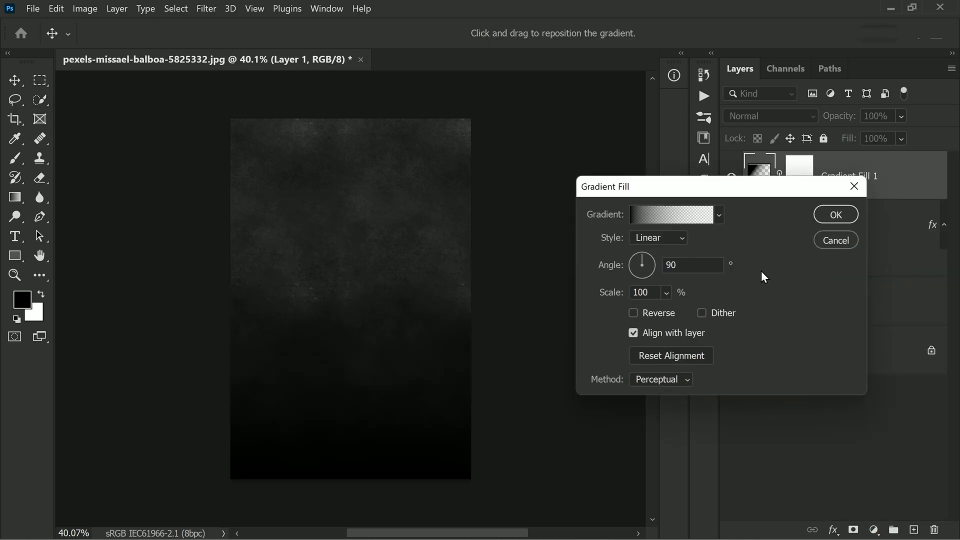
{"action": "left_click", "coordinate": [659, 215]}
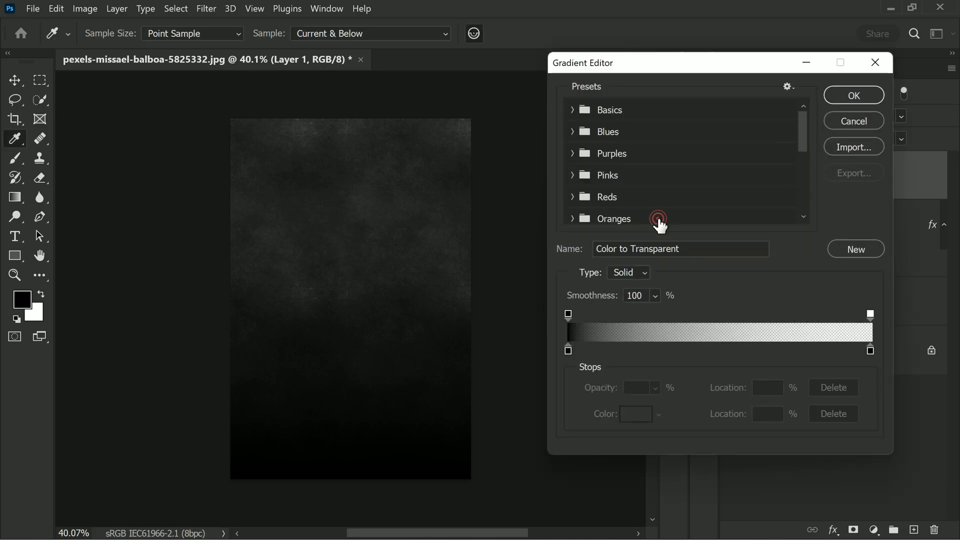
{"action": "left_click", "coordinate": [568, 351]}
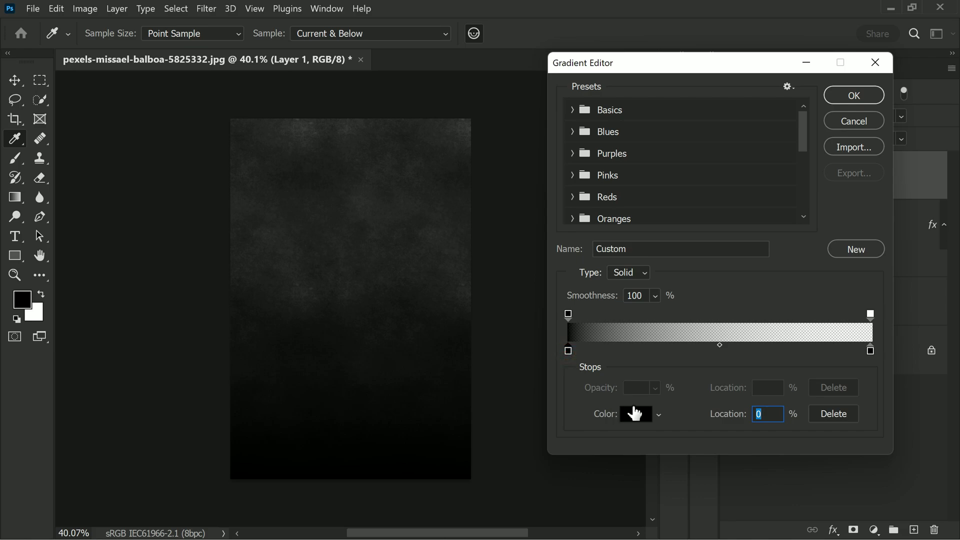
{"action": "left_click", "coordinate": [636, 415]}
{"action": "left_click", "coordinate": [514, 167]}
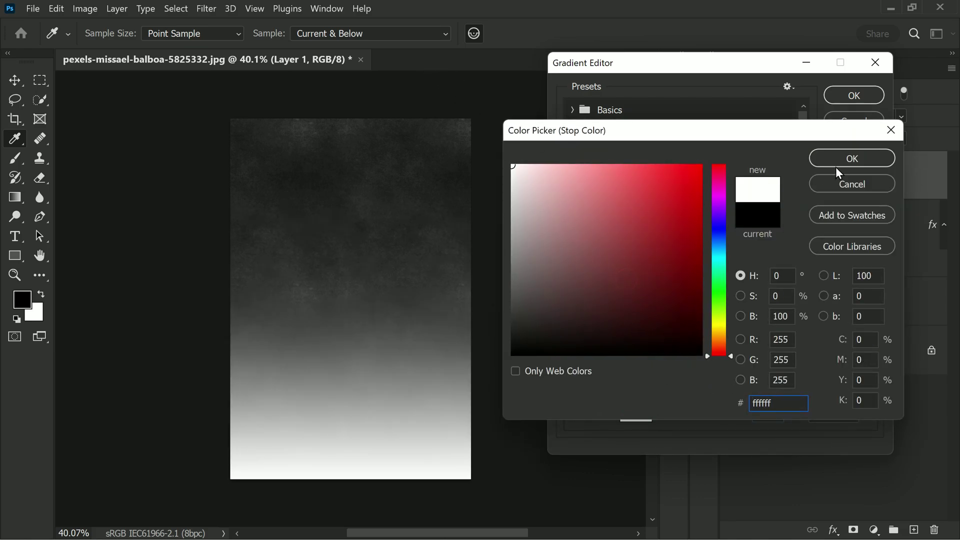
{"action": "left_click", "coordinate": [850, 160]}
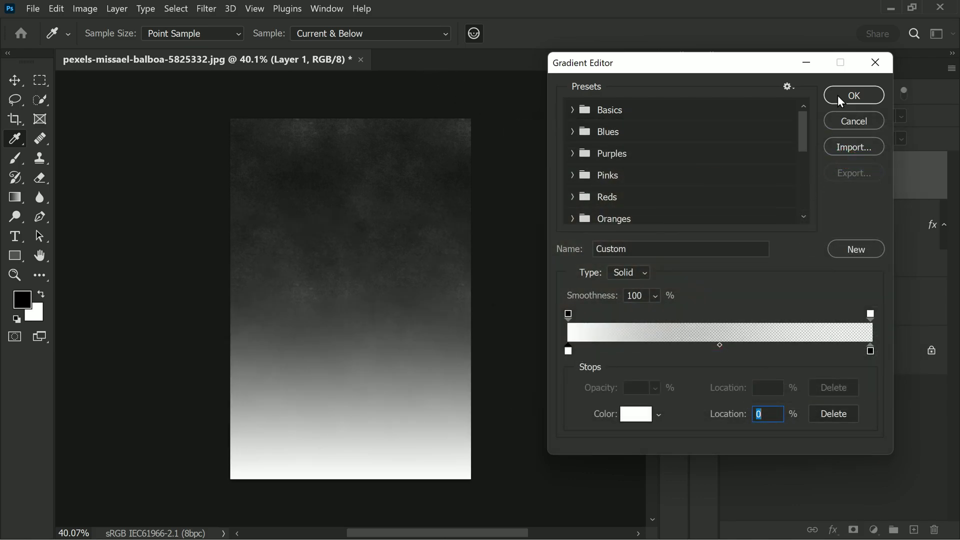
{"action": "left_click", "coordinate": [871, 352]}
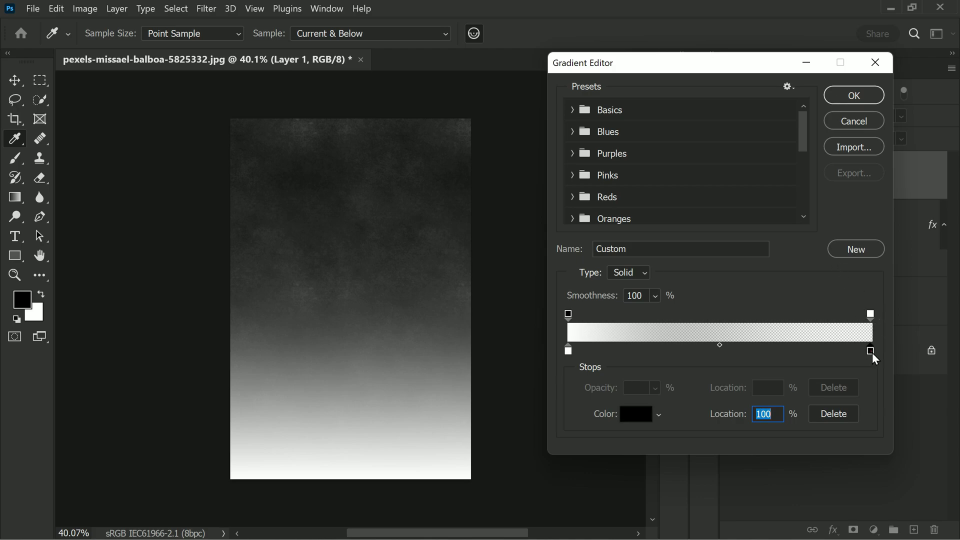
{"action": "left_click", "coordinate": [636, 415]}
{"action": "left_click", "coordinate": [514, 167]}
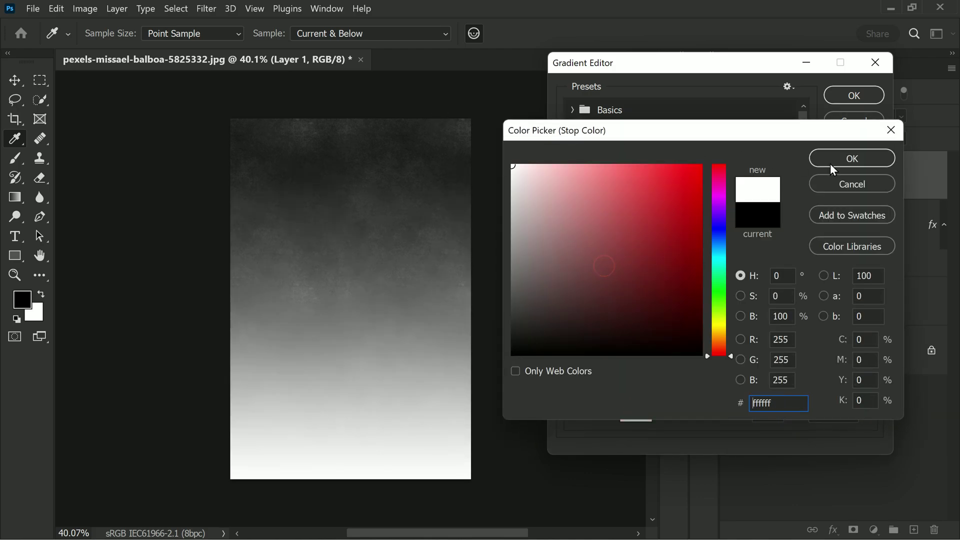
{"action": "left_click", "coordinate": [852, 158]}
{"action": "left_click", "coordinate": [853, 95]}
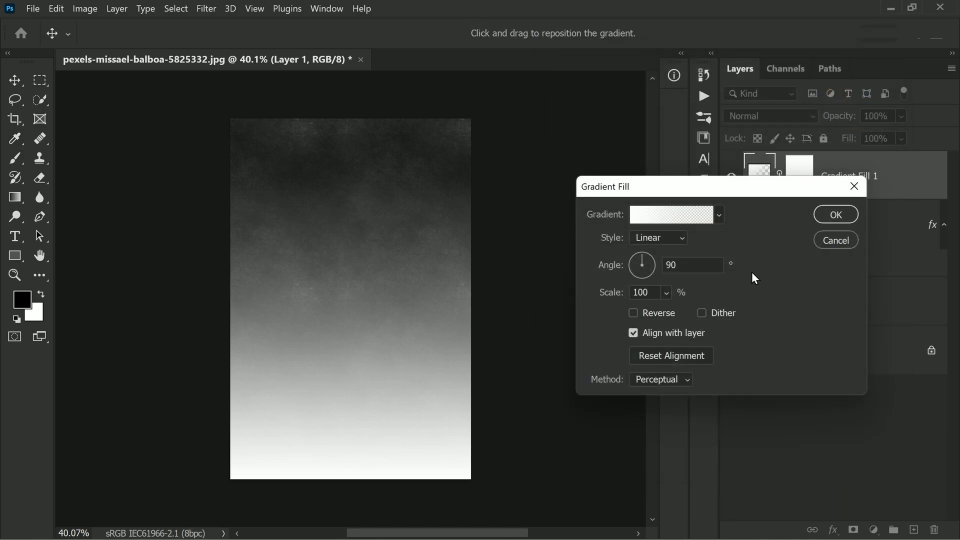
- Set the gradient fill to Classic method and Radial style, and confirm
{"action": "left_click", "coordinate": [667, 379]}
{"action": "left_click", "coordinate": [667, 421]}
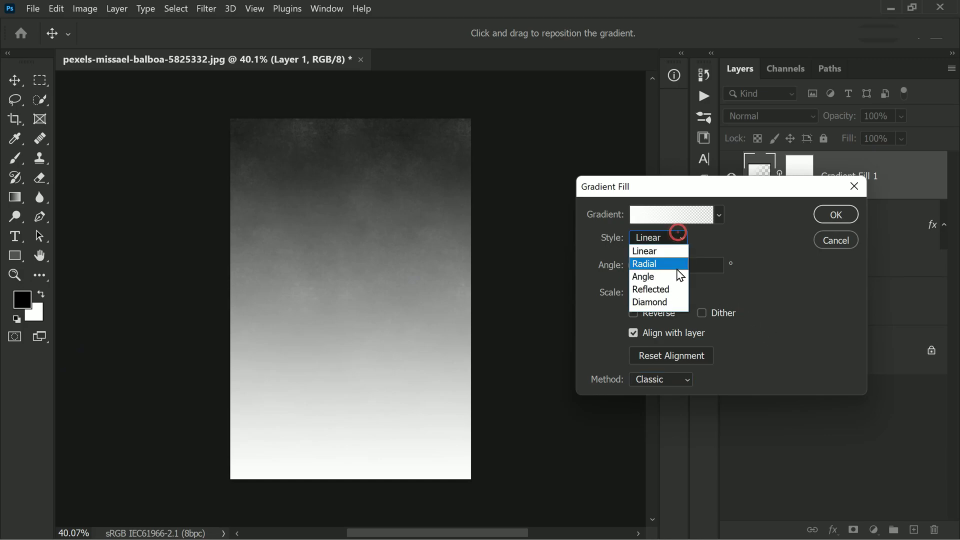
{"action": "left_click", "coordinate": [659, 264]}
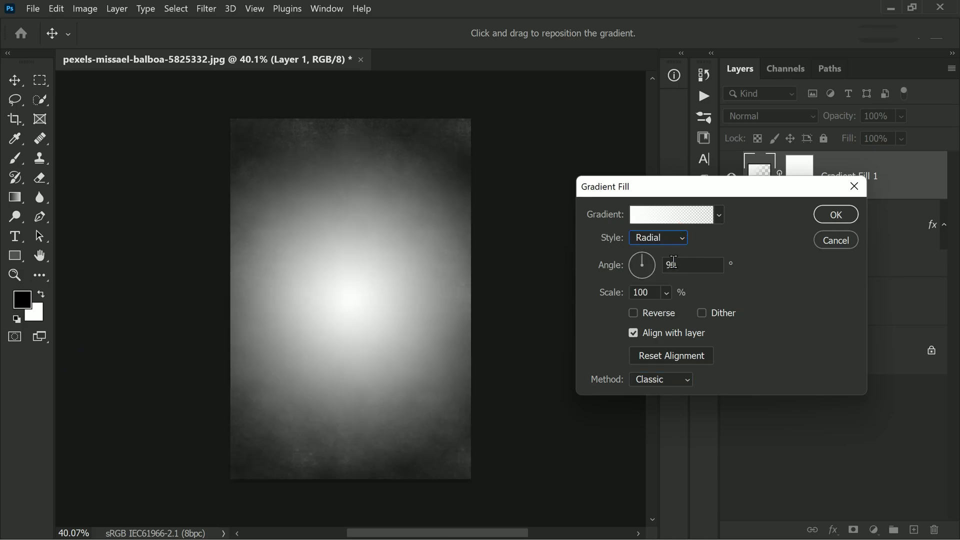
{"action": "left_click", "coordinate": [826, 221]}
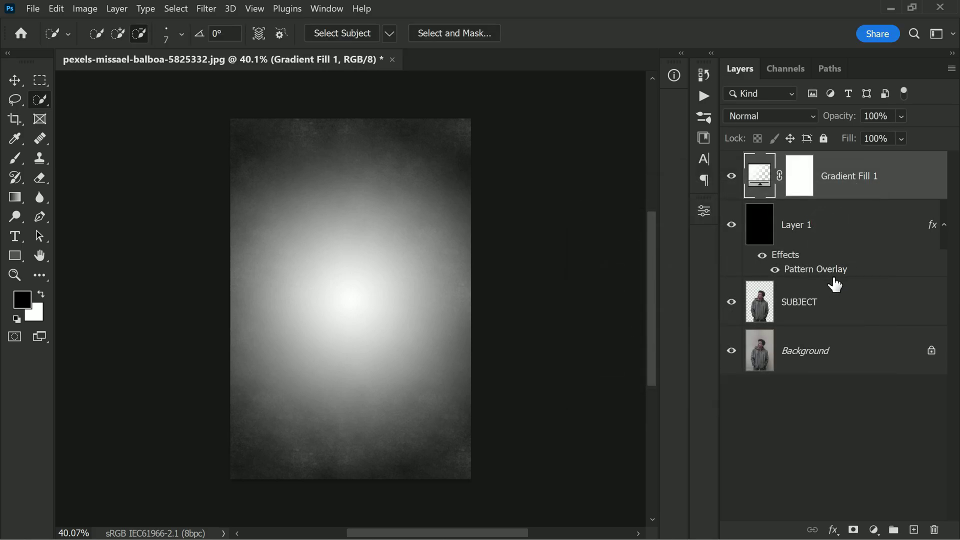
- Move the texture and gradient layers below SUBJECT, naming them BACKGROUND and SPOT LIGHT
{"action": "left_click", "coordinate": [844, 239]}
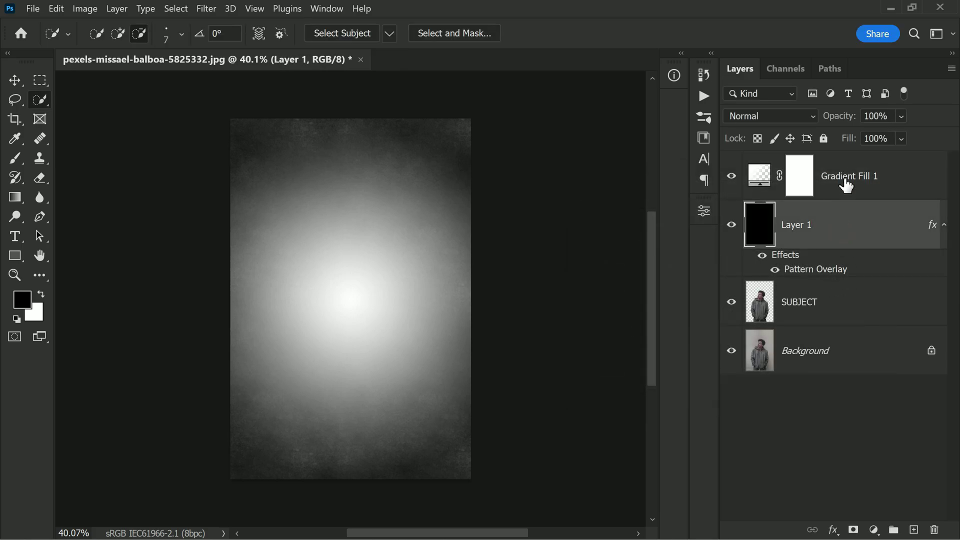
{"action": "left_click", "coordinate": [848, 187], "text": "shift"}
{"action": "left_click_drag", "start_coordinate": [831, 239], "coordinate": [852, 323]}
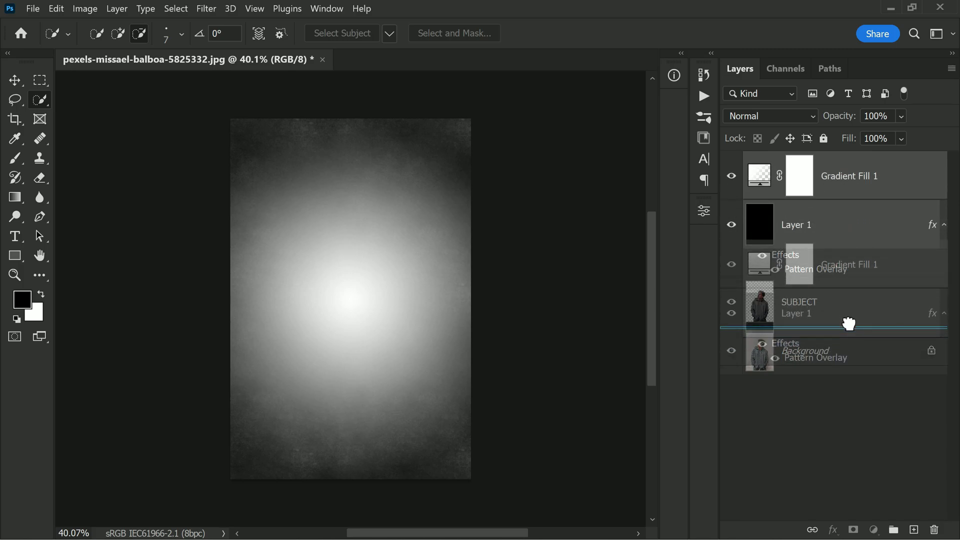
{"action": "left_click", "coordinate": [819, 186]}
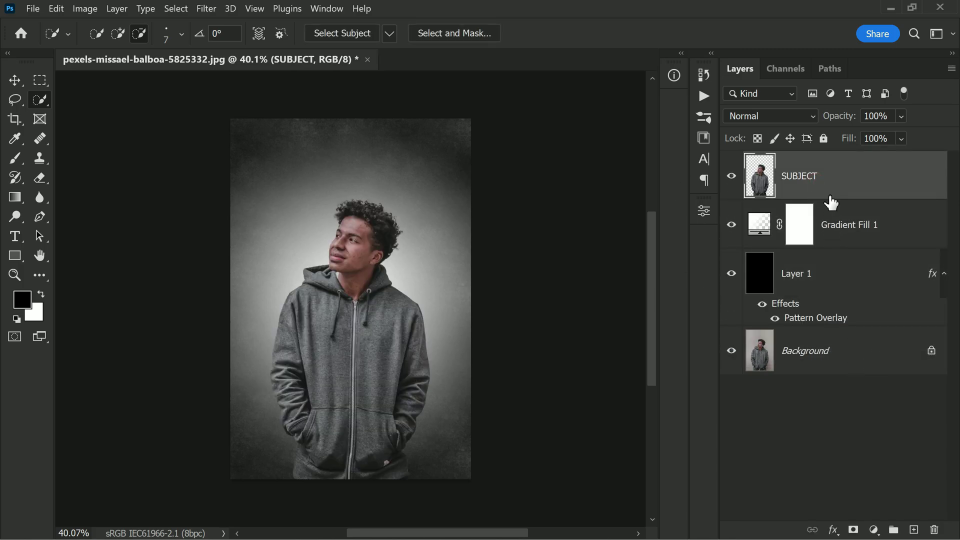
{"action": "double_click", "coordinate": [798, 274]}
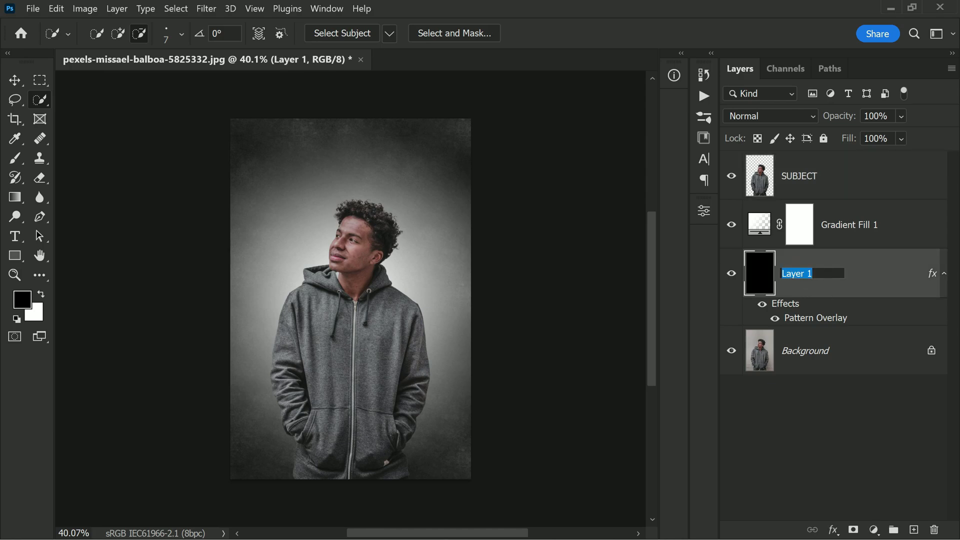
{"action": "type", "text": "BACKGROUND"}
{"action": "double_click", "coordinate": [852, 225]}
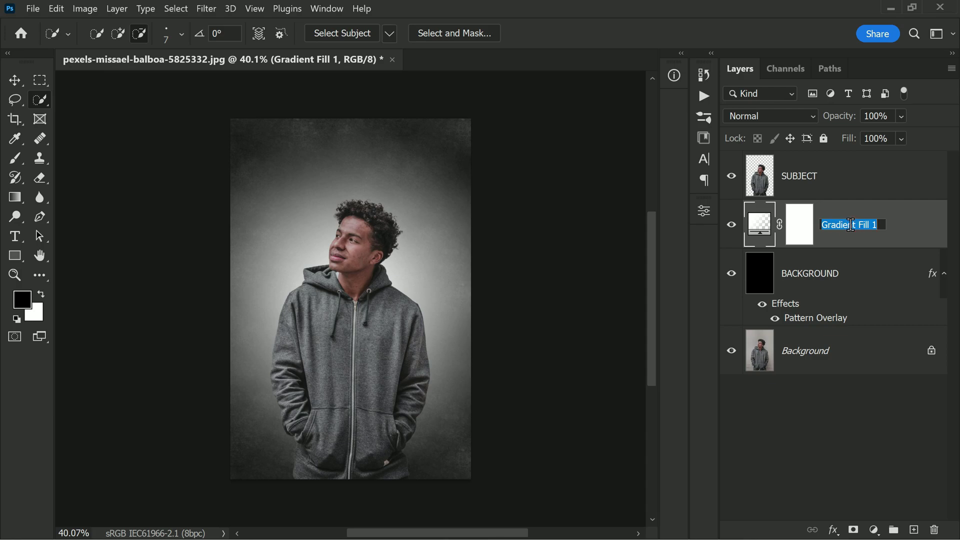
{"action": "type", "text": "SPOT LIGHT"}
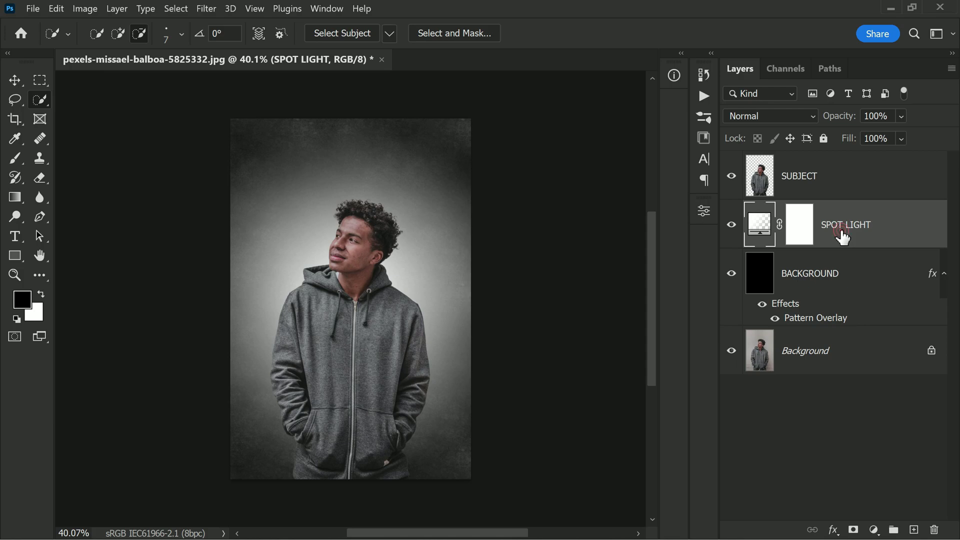
- Lower SPOT LIGHT opacity to 65% and compare it hidden and shown
{"action": "mouse_move", "coordinate": [840, 116]}
{"action": "left_mouse_down"}
{"action": "mouse_move", "coordinate": [793, 129]}
{"action": "mouse_move", "coordinate": [817, 132]}
{"action": "left_mouse_up"}
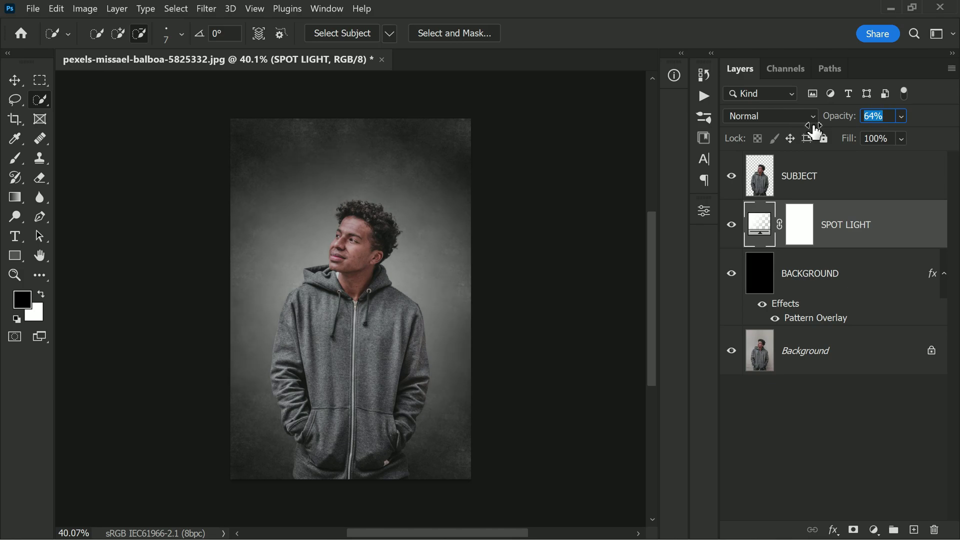
{"action": "left_click_drag", "start_coordinate": [816, 131], "coordinate": [818, 131]}
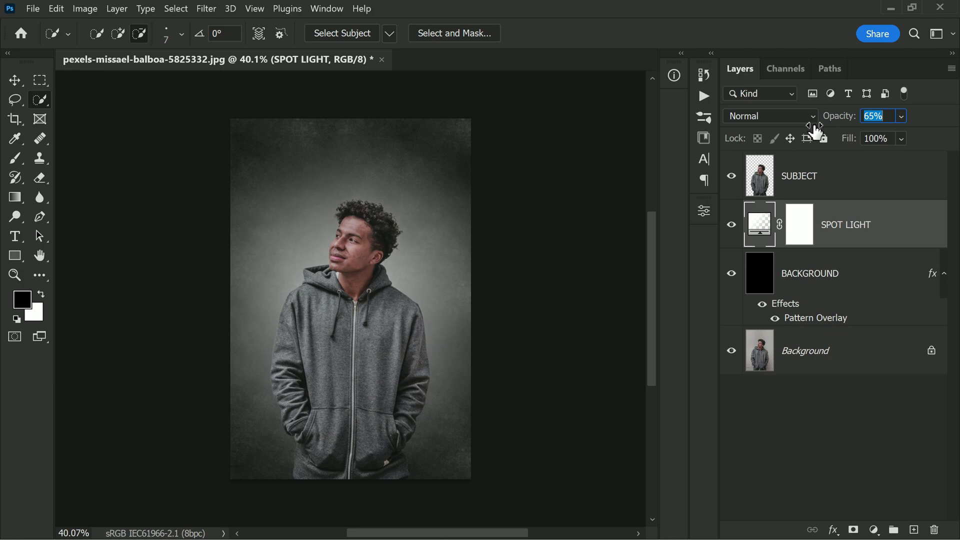
{"action": "left_click", "coordinate": [732, 225]}
{"action": "left_click", "coordinate": [732, 225]}
{"action": "left_click", "coordinate": [731, 225]}
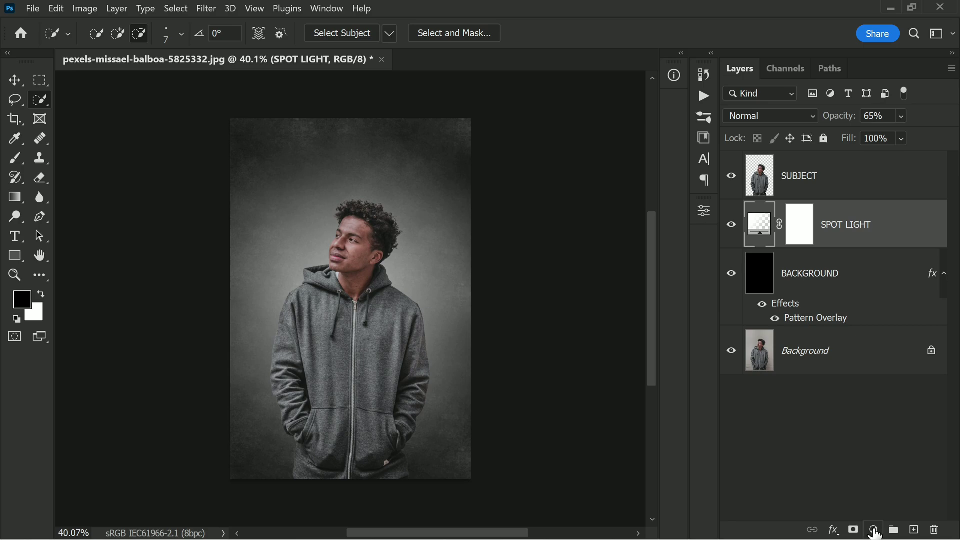
- Add a Brightness/Contrast adjustment with Contrast 60, then compare it off and on
{"action": "left_click", "coordinate": [876, 531]}
{"action": "left_click", "coordinate": [896, 312]}
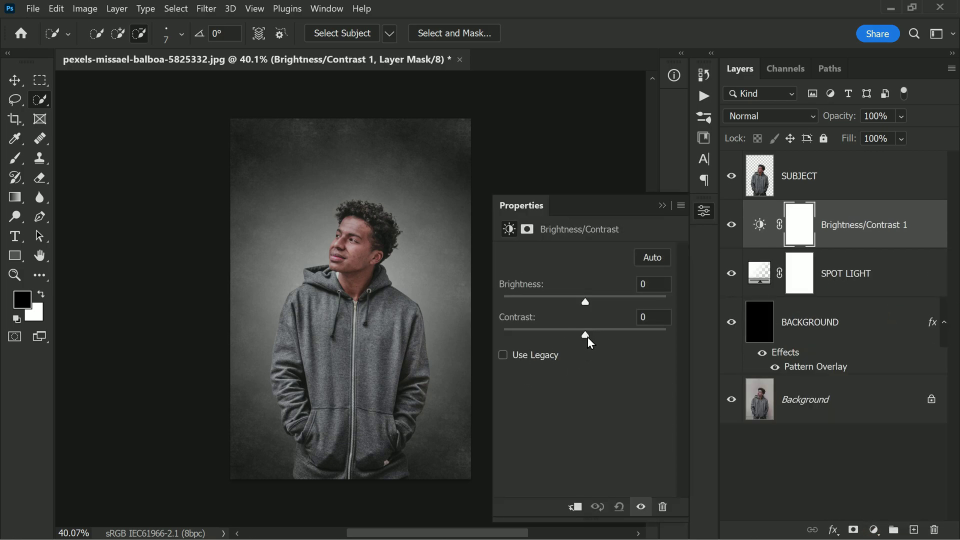
{"action": "left_click_drag", "start_coordinate": [586, 335], "coordinate": [615, 335]}
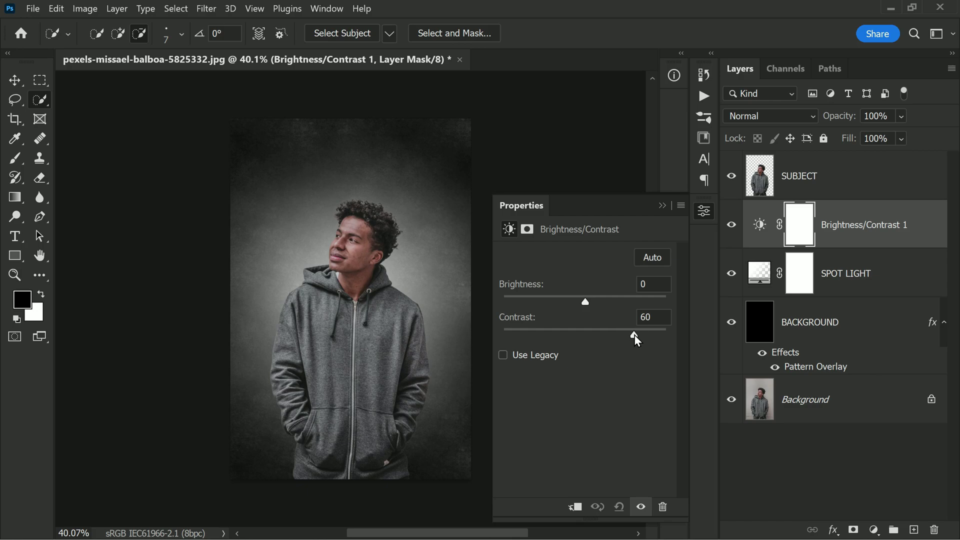
{"action": "left_click", "coordinate": [662, 206]}
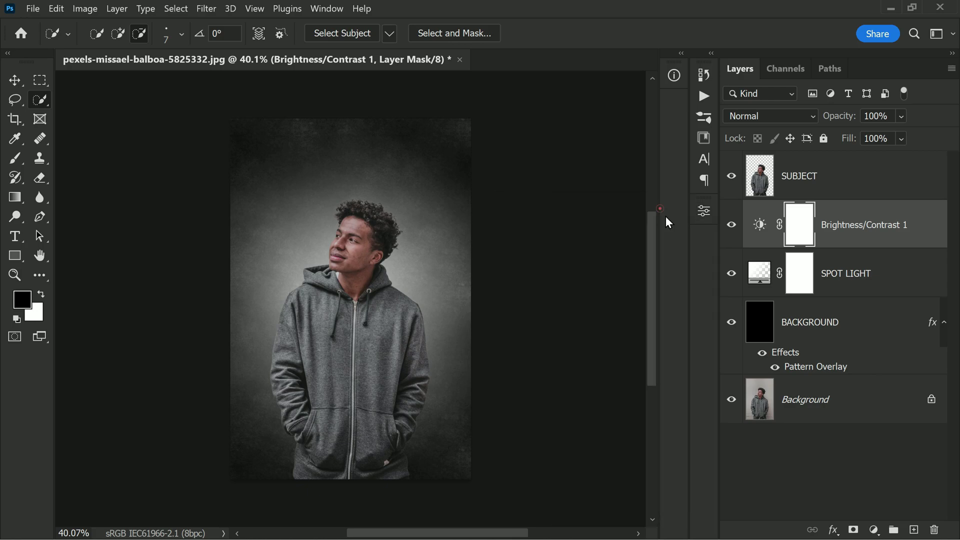
{"action": "left_click", "coordinate": [731, 225]}
{"action": "left_click", "coordinate": [731, 226]}
- Create a new Layer 1 below SUBJECT and fill it with white
{"action": "left_click", "coordinate": [915, 530]}
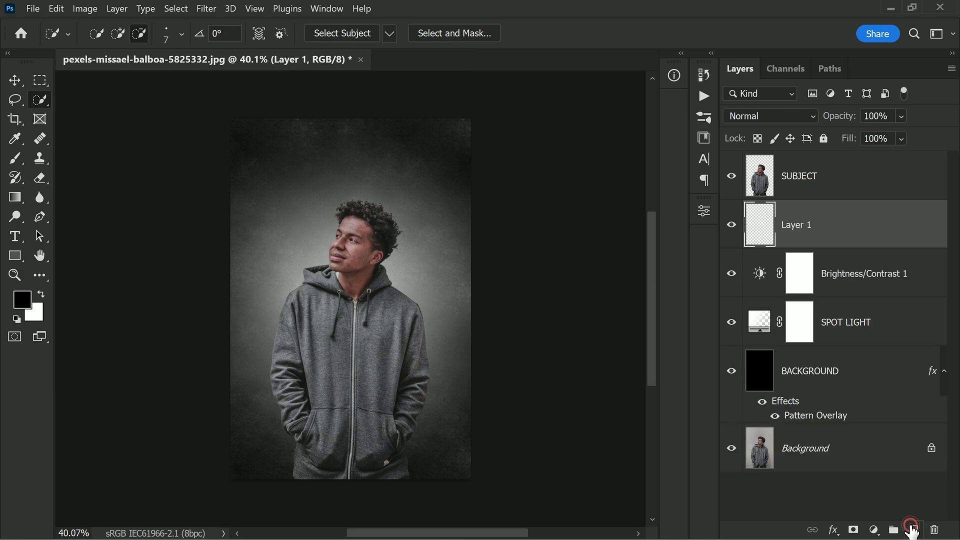
{"action": "left_click", "coordinate": [56, 9]}
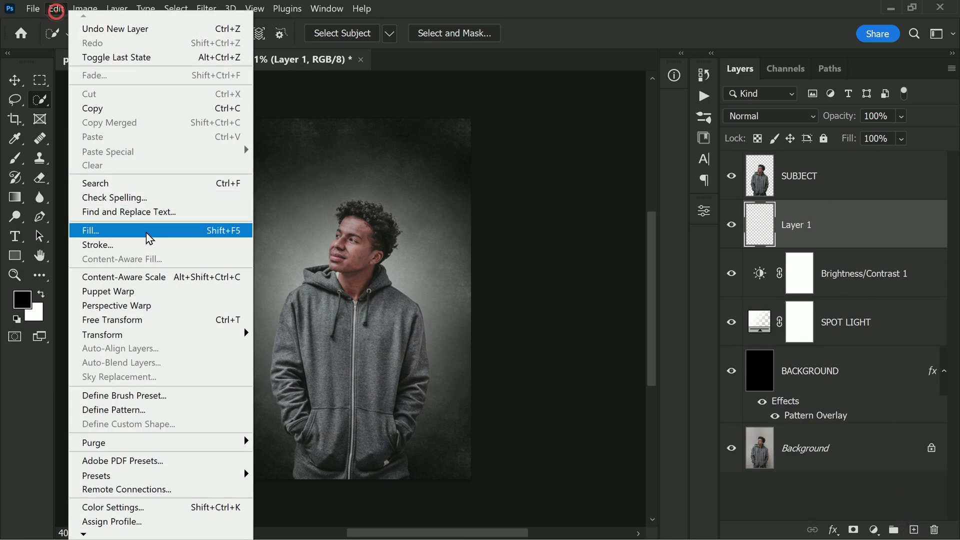
{"action": "left_click", "coordinate": [149, 237]}
{"action": "left_click", "coordinate": [605, 261]}
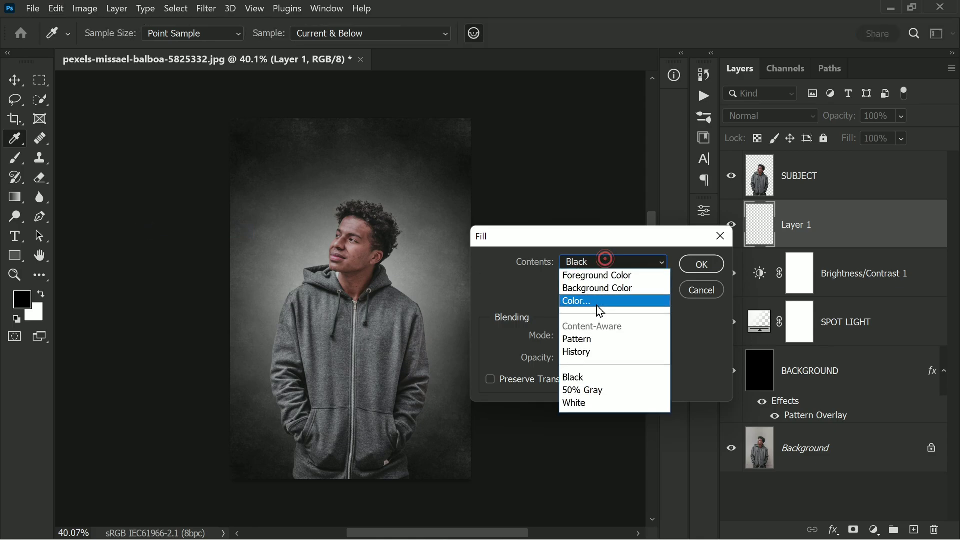
{"action": "left_click", "coordinate": [609, 403]}
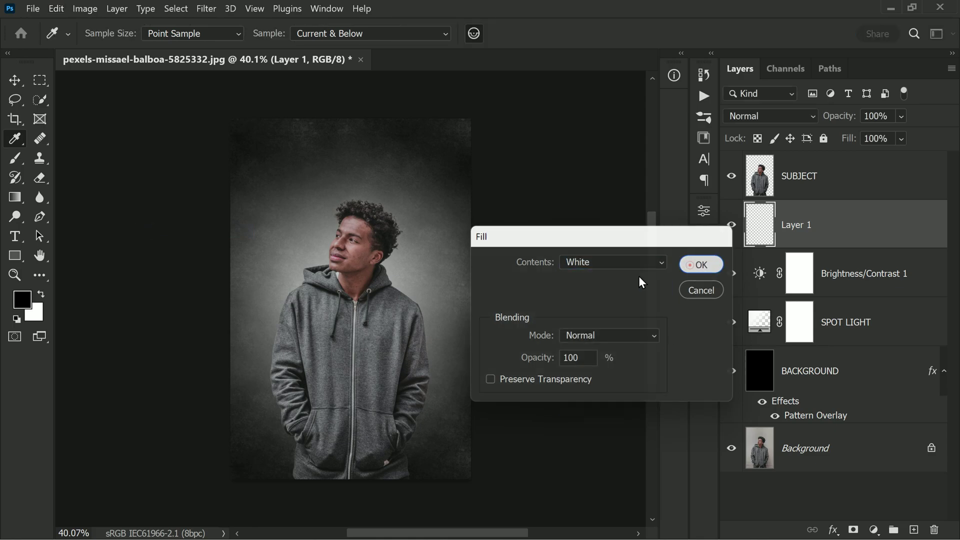
{"action": "left_click", "coordinate": [690, 266]}
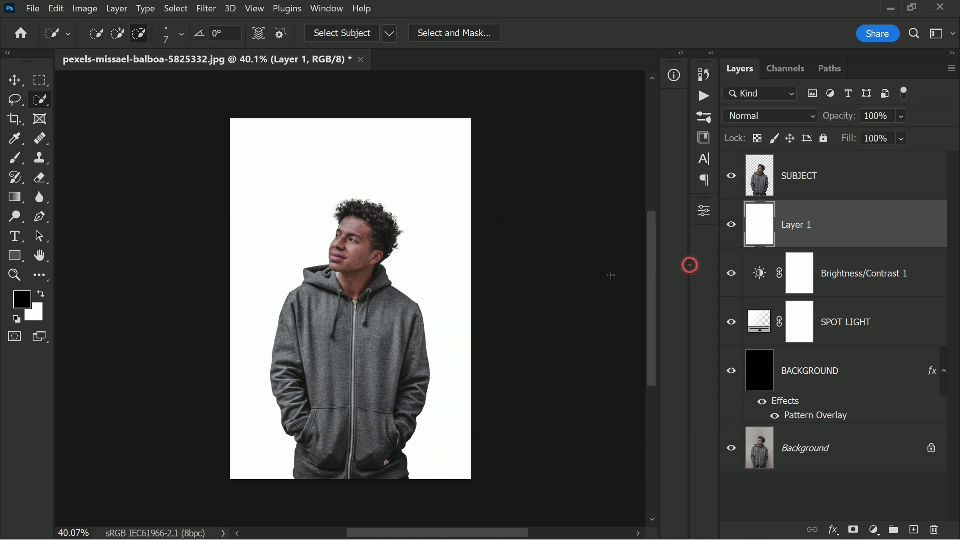
- Add a Classic-method Foreground to Transparent Gradient Overlay to the white Layer 1
{"action": "double_click", "coordinate": [882, 230]}
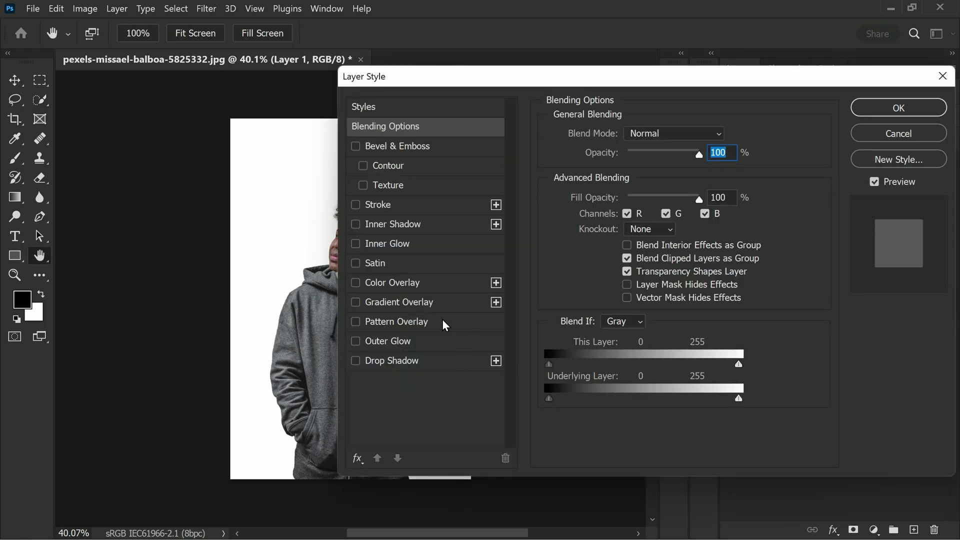
{"action": "left_click", "coordinate": [407, 302]}
{"action": "left_click", "coordinate": [662, 176]}
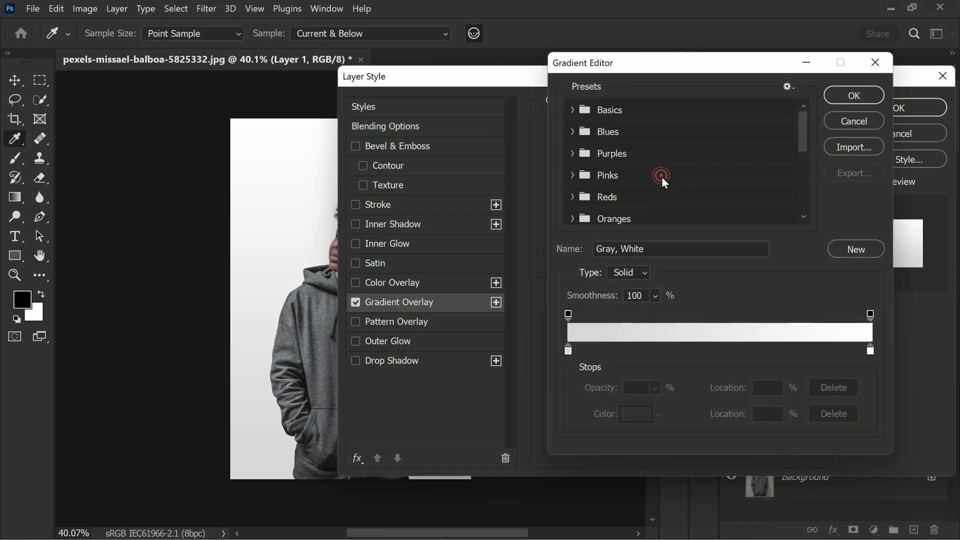
{"action": "left_click", "coordinate": [573, 110]}
{"action": "left_click", "coordinate": [615, 134]}
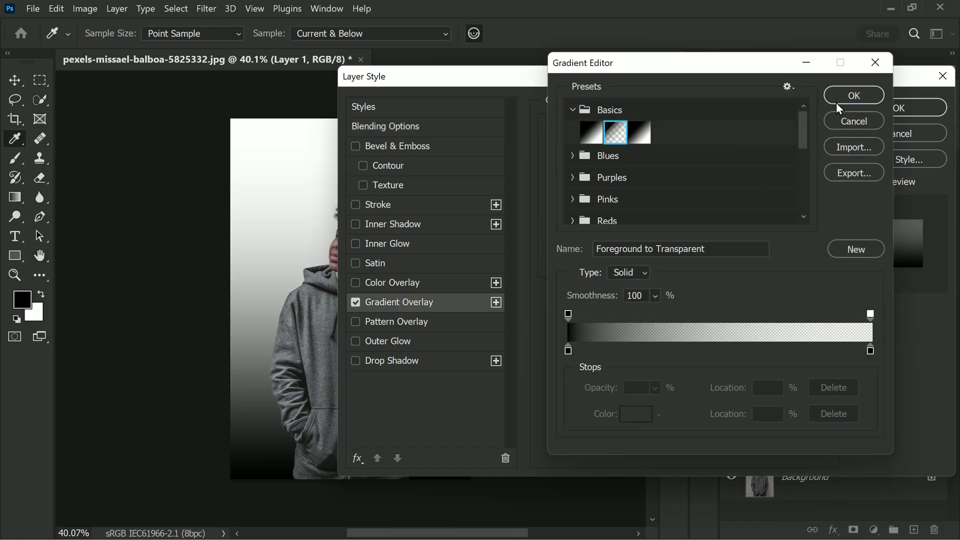
{"action": "left_click", "coordinate": [854, 96]}
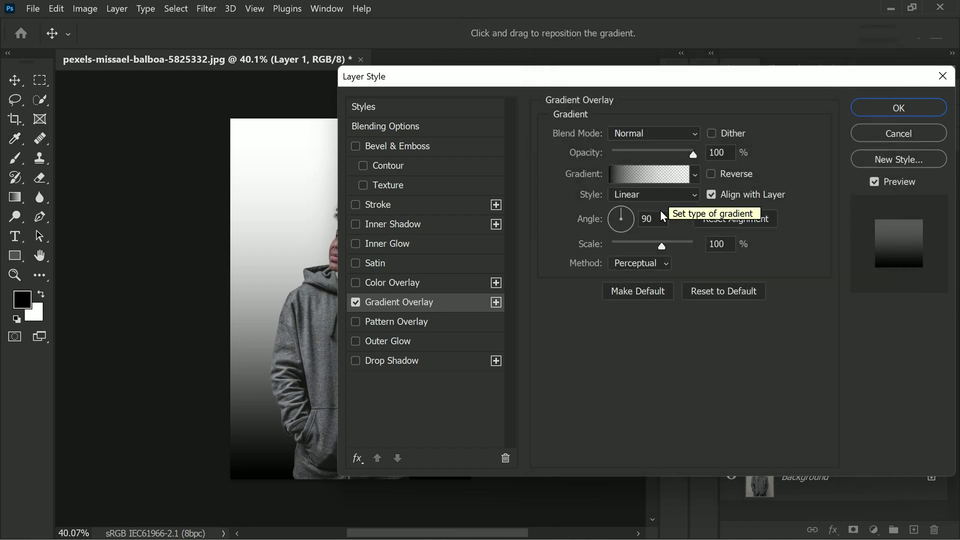
{"action": "left_click", "coordinate": [657, 263]}
{"action": "left_click", "coordinate": [638, 301]}
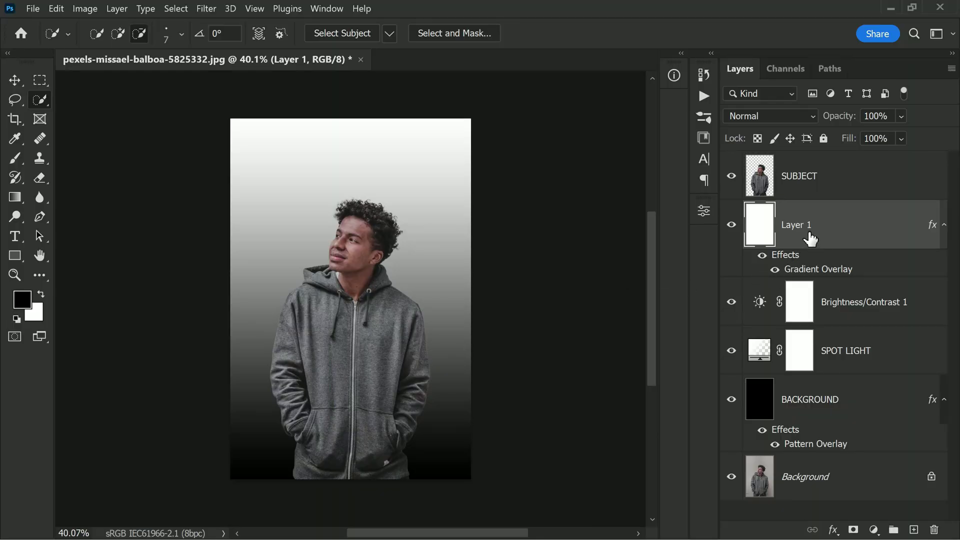
- Make Layer 1 a smart object with a 100° Twirl filter, and hide SUBJECT
{"action": "right_click", "coordinate": [810, 238]}
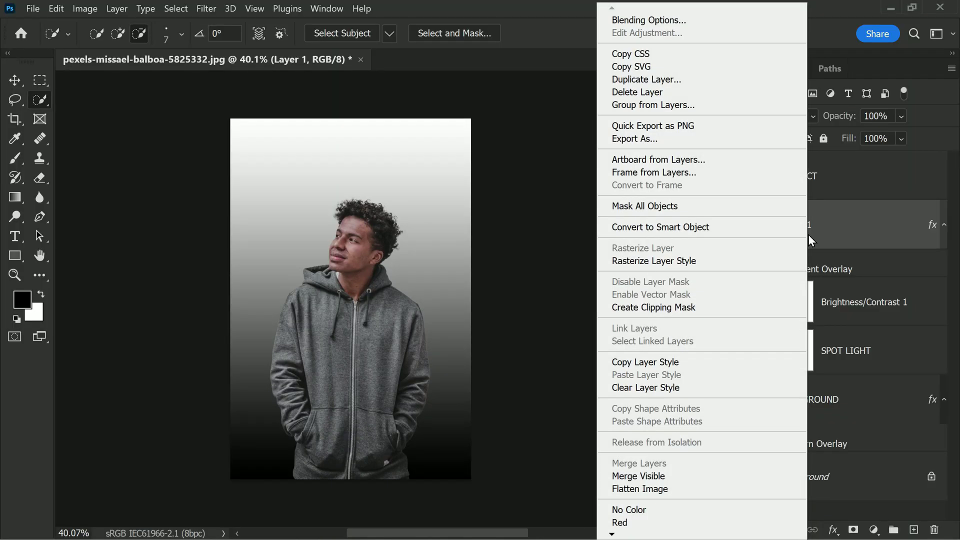
{"action": "left_click", "coordinate": [676, 227]}
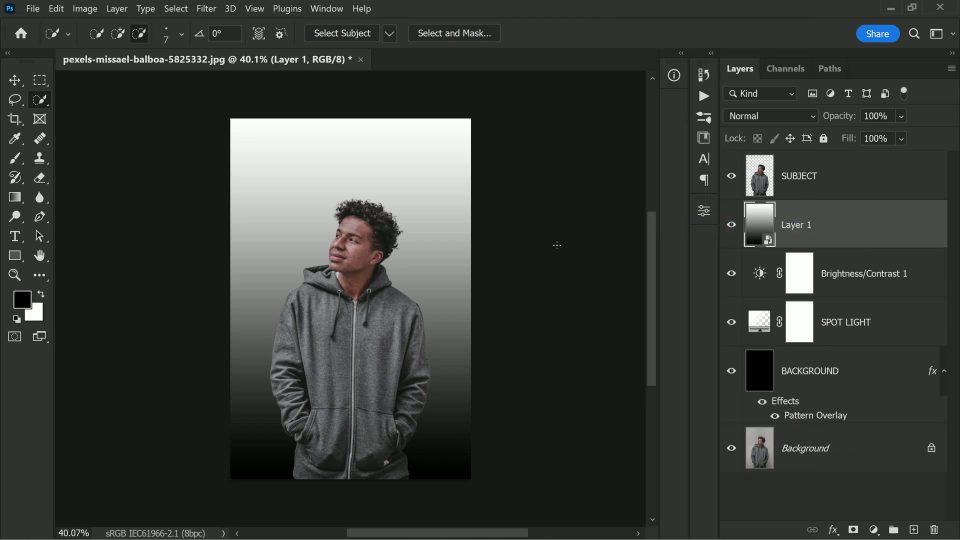
{"action": "left_click", "coordinate": [206, 9]}
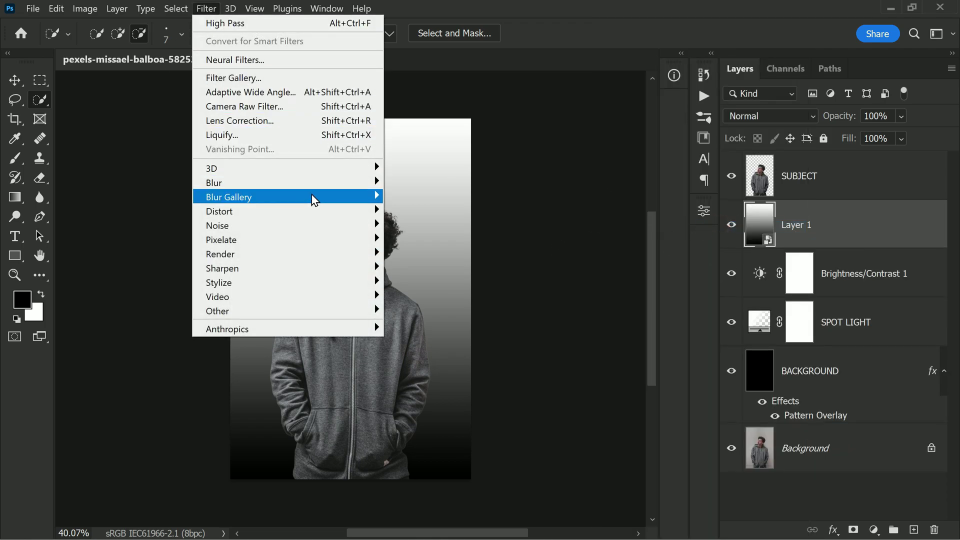
{"action": "mouse_move", "coordinate": [289, 211]}
{"action": "left_click", "coordinate": [411, 297]}
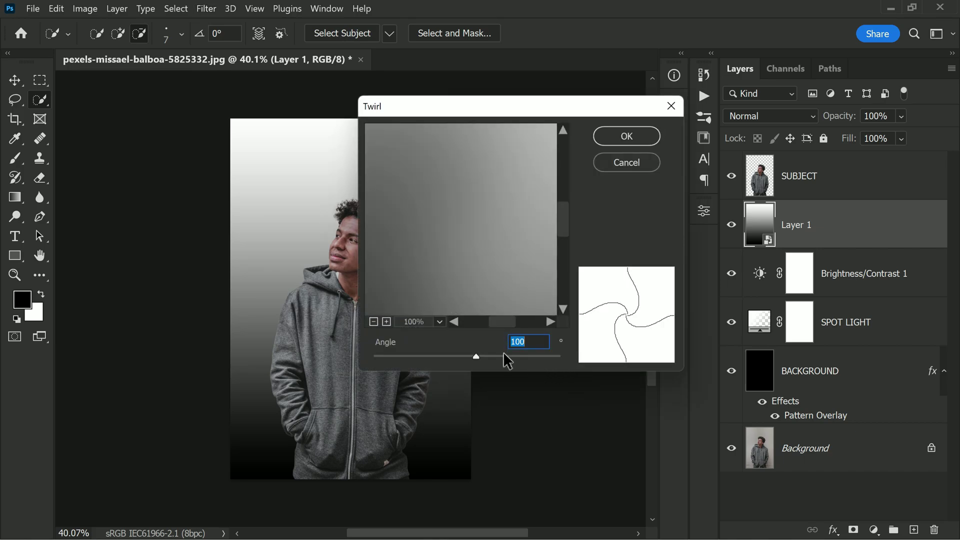
{"action": "left_click", "coordinate": [627, 136]}
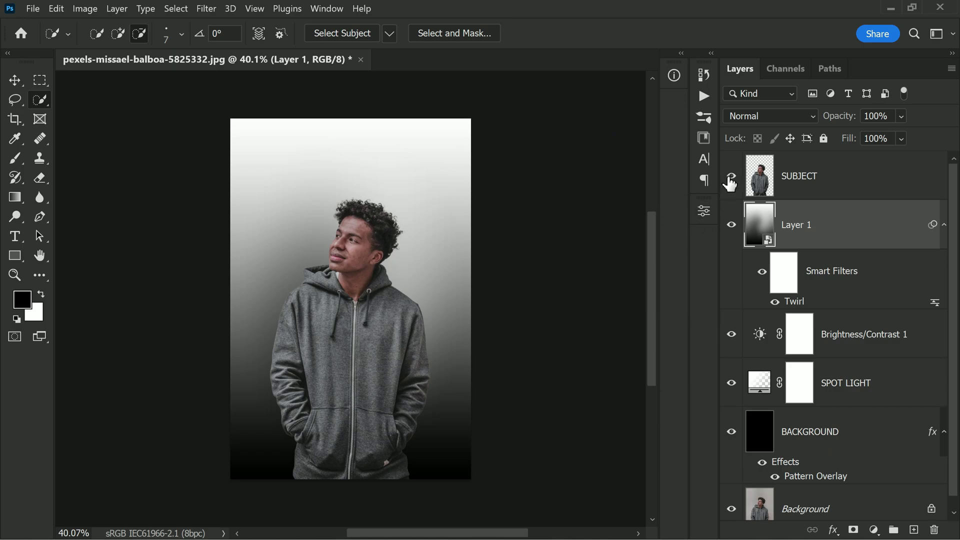
{"action": "left_click", "coordinate": [732, 176]}
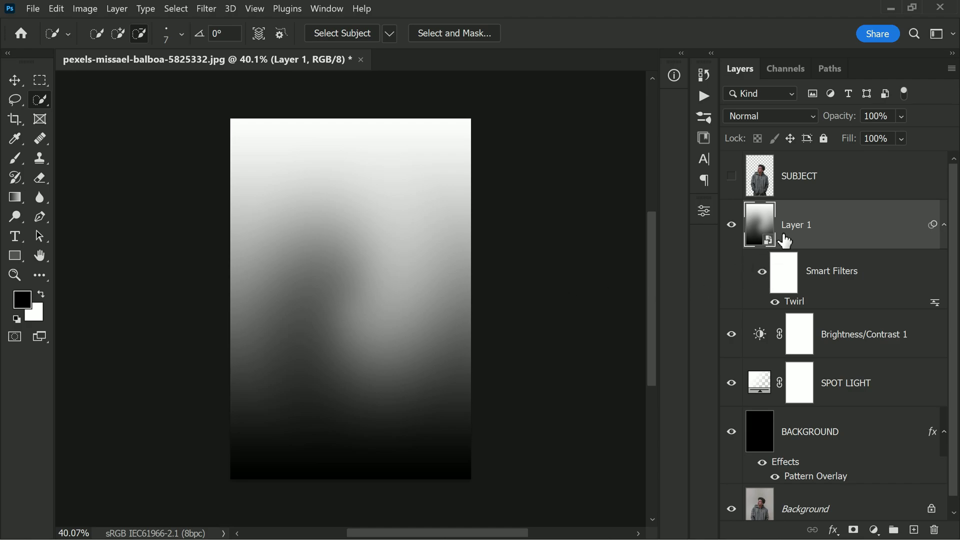
- Choose Rasterize Layer for Layer 1, flattening its Twirl filter into pixels
{"action": "right_click", "coordinate": [810, 233]}
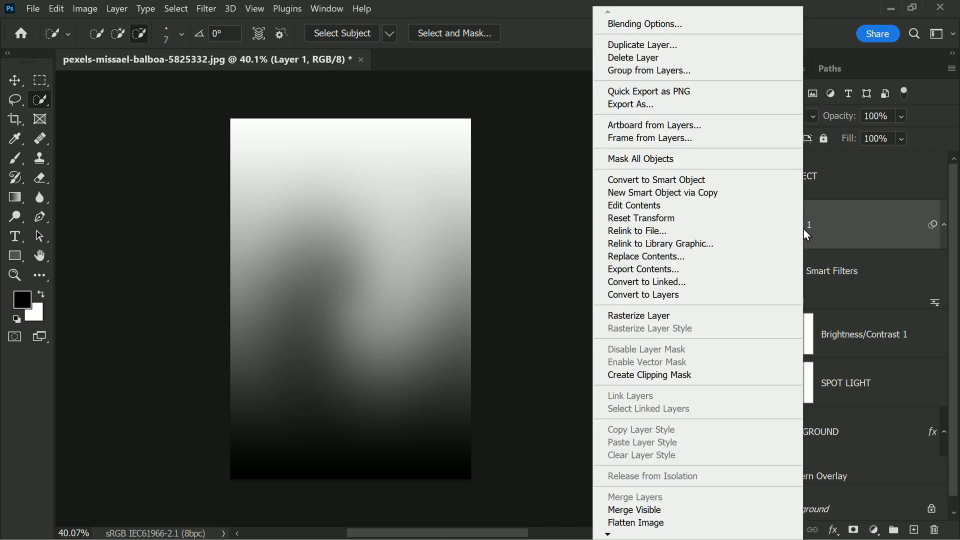
{"action": "left_click", "coordinate": [694, 316]}
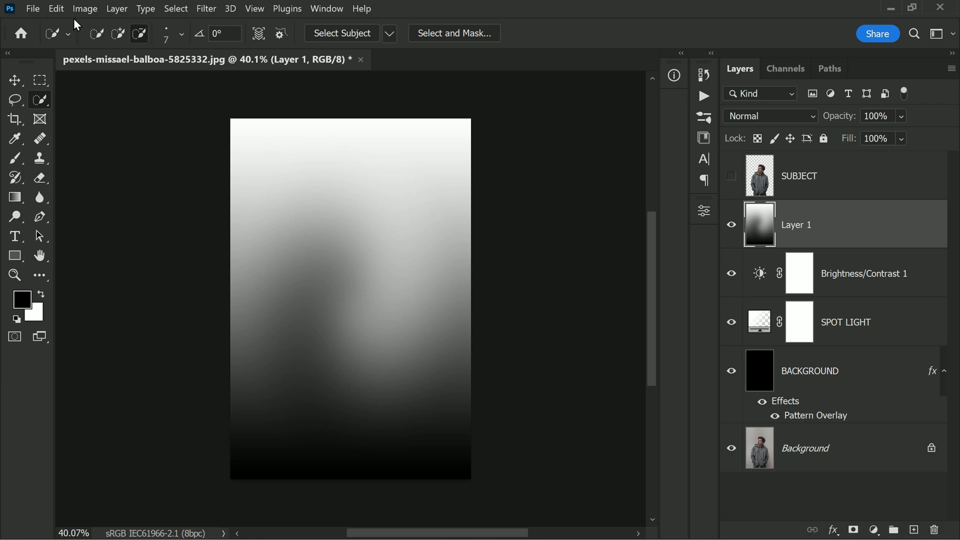
- Apply Levels to the twirled gradient layer with white point 235 and midtones about 0.79
{"action": "left_click", "coordinate": [85, 9]}
{"action": "mouse_move", "coordinate": [107, 41]}
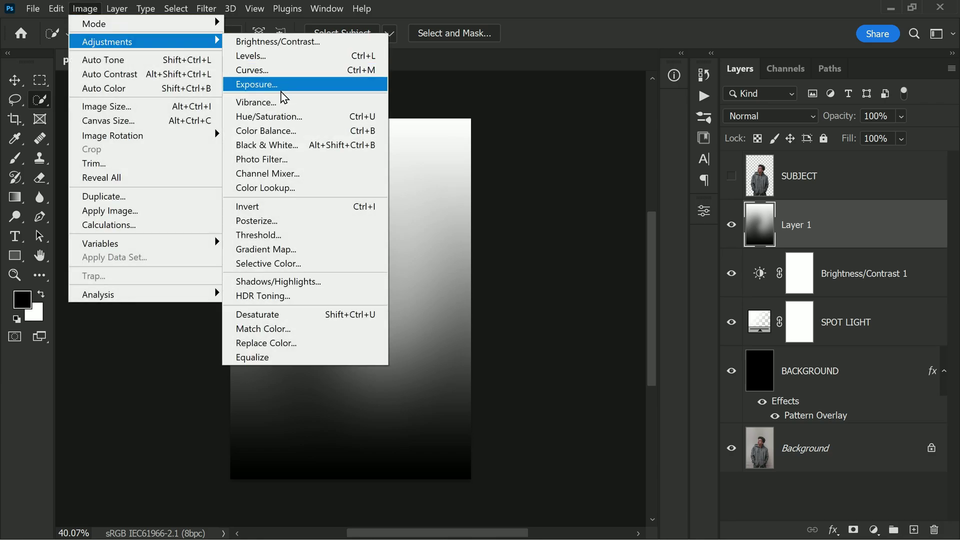
{"action": "left_click", "coordinate": [315, 55]}
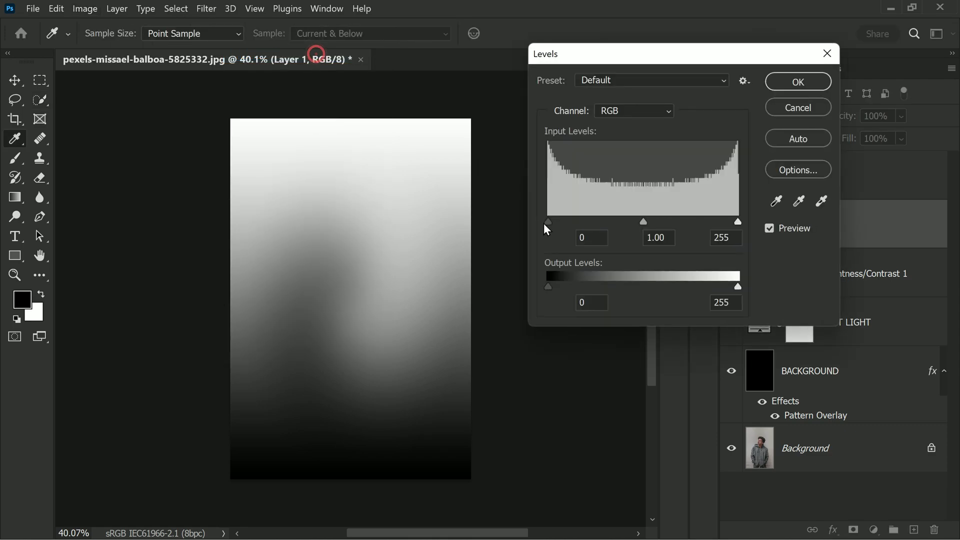
{"action": "left_click_drag", "start_coordinate": [739, 222], "coordinate": [723, 225]}
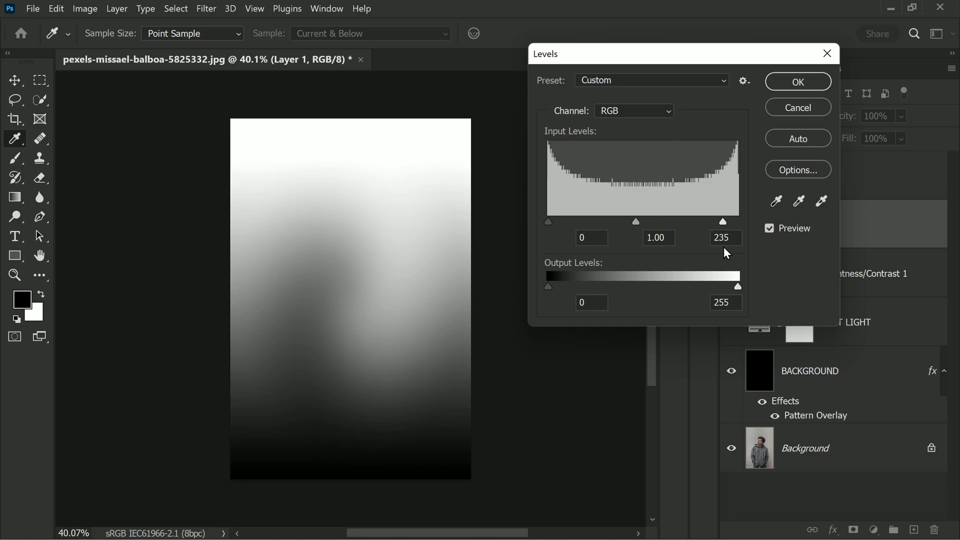
{"action": "left_click_drag", "start_coordinate": [636, 222], "coordinate": [657, 222]}
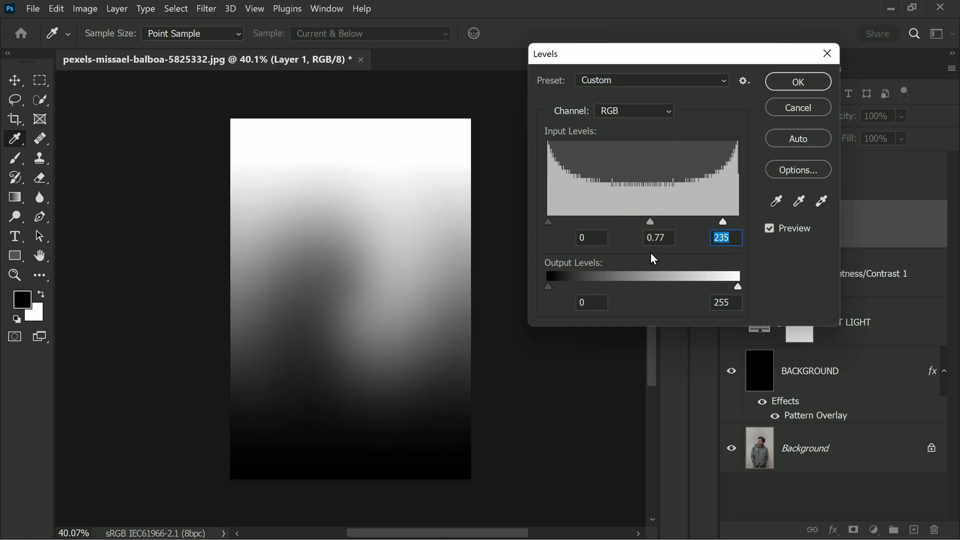
{"action": "left_click_drag", "start_coordinate": [650, 222], "coordinate": [649, 222]}
{"action": "left_click", "coordinate": [777, 84]}
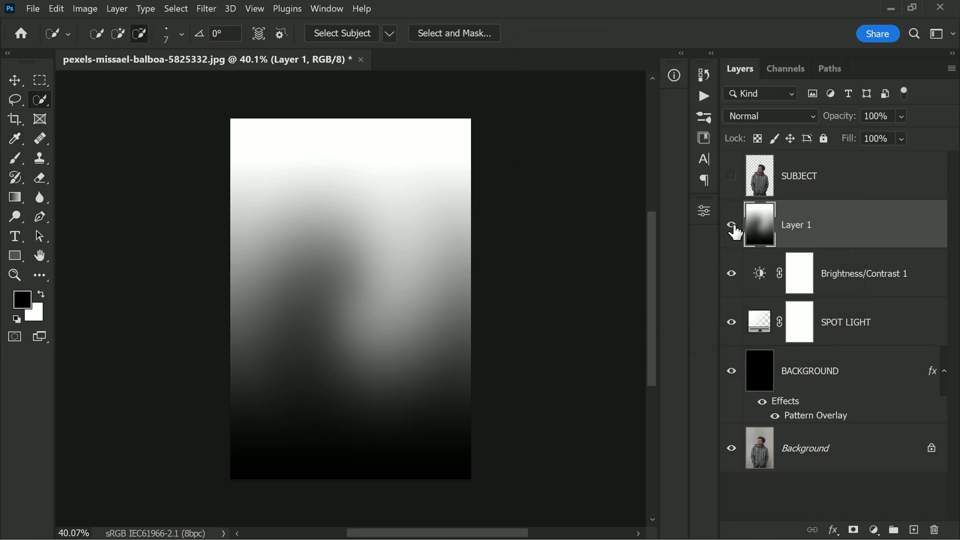
- Rename the gradient layer Layer 1 to 'for MASK'
{"action": "left_click", "coordinate": [732, 226]}
{"action": "double_click", "coordinate": [798, 225]}
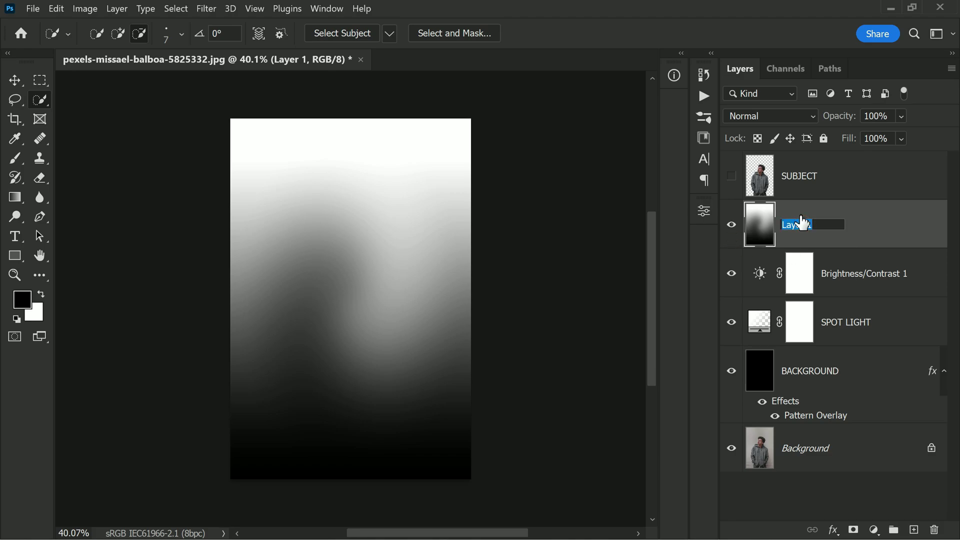
{"action": "type", "text": "for MASK"}
{"action": "key", "text": "Return"}
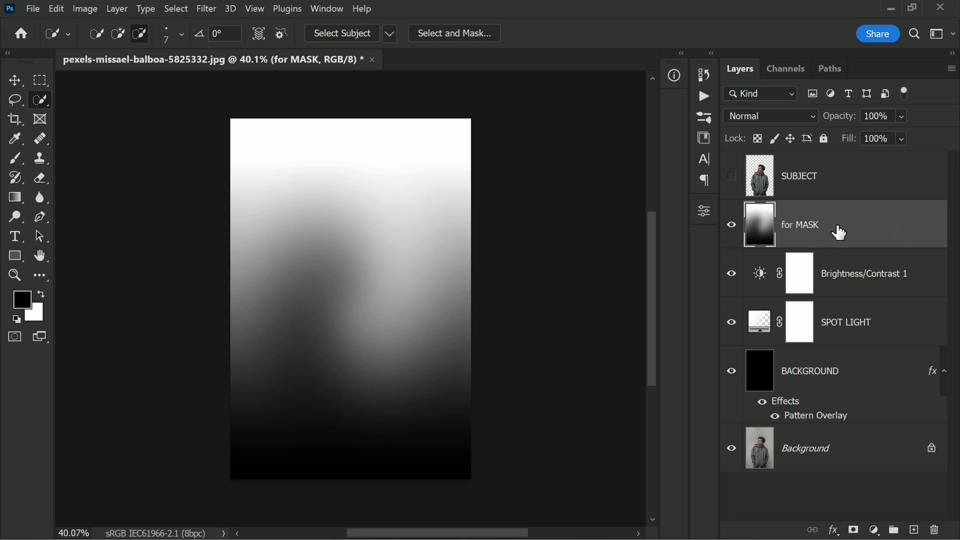
- Show SUBJECT, duplicate it as SUBJECT copy, and give the copy a white layer mask
{"action": "left_click", "coordinate": [735, 179]}
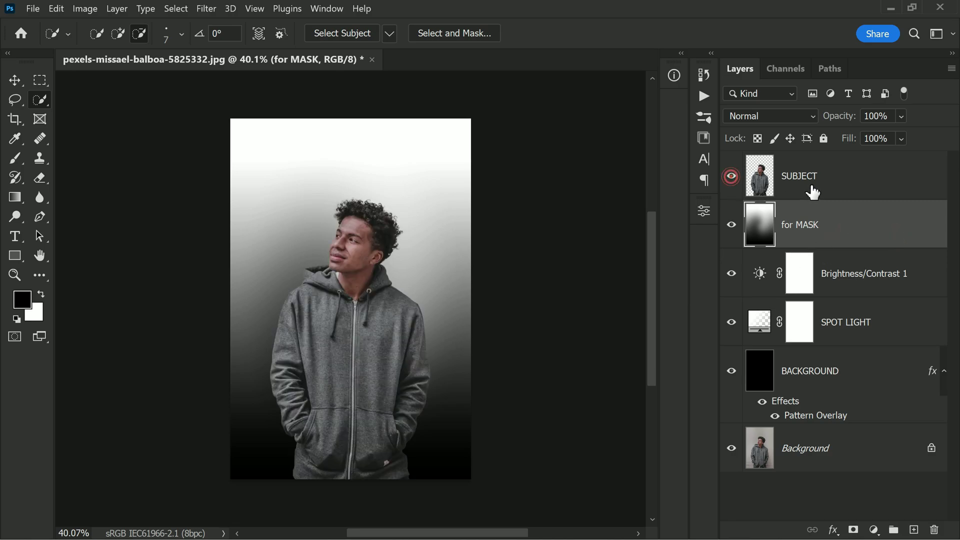
{"action": "left_click", "coordinate": [815, 177]}
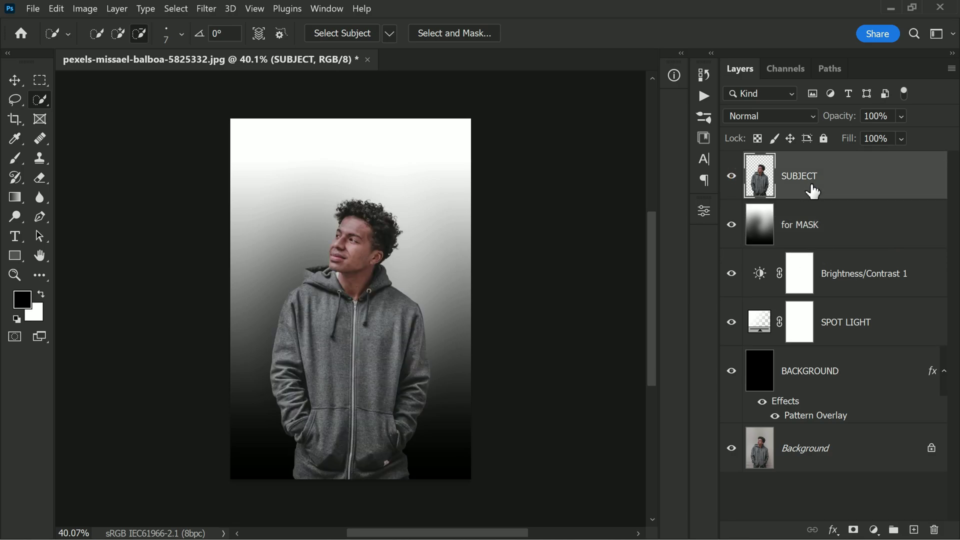
{"action": "right_click", "coordinate": [872, 187]}
{"action": "left_click", "coordinate": [790, 80]}
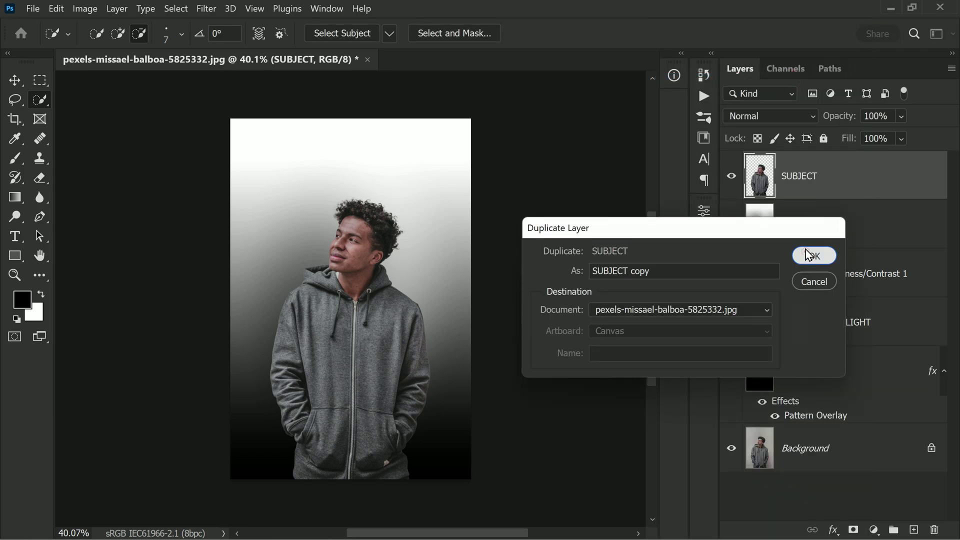
{"action": "left_click", "coordinate": [814, 256]}
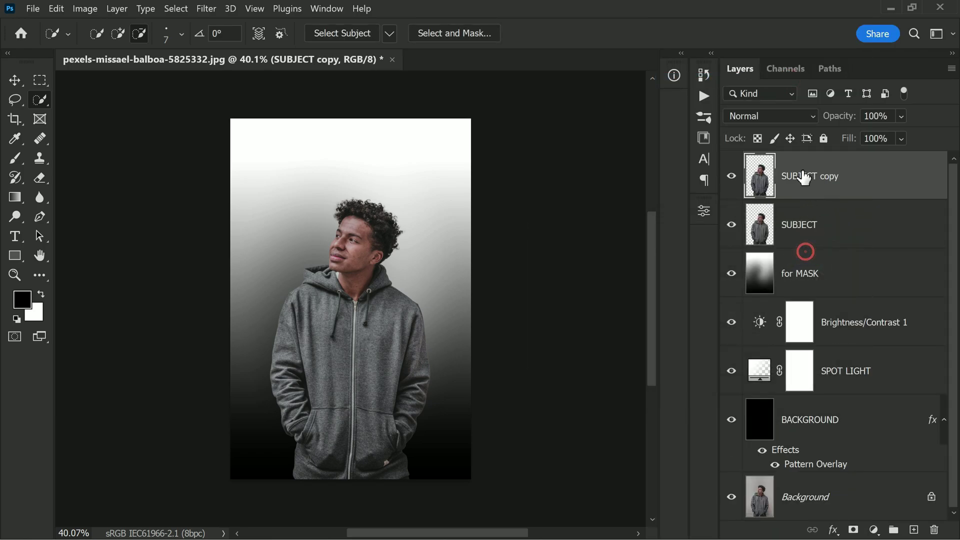
{"action": "left_click", "coordinate": [855, 530]}
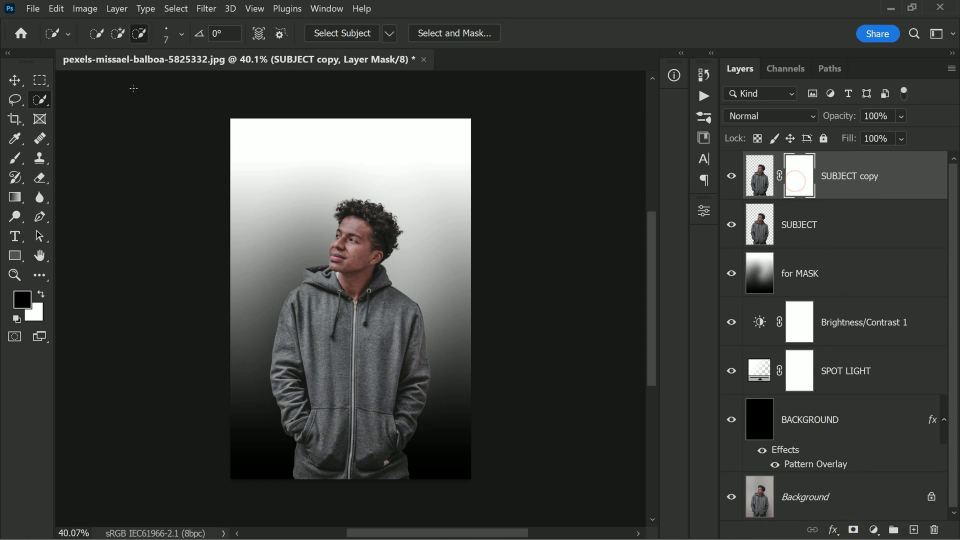
- Apply Image from the for MASK layer into SUBJECT copy's mask with Multiply blending
{"action": "left_click", "coordinate": [85, 8]}
{"action": "left_click", "coordinate": [163, 214]}
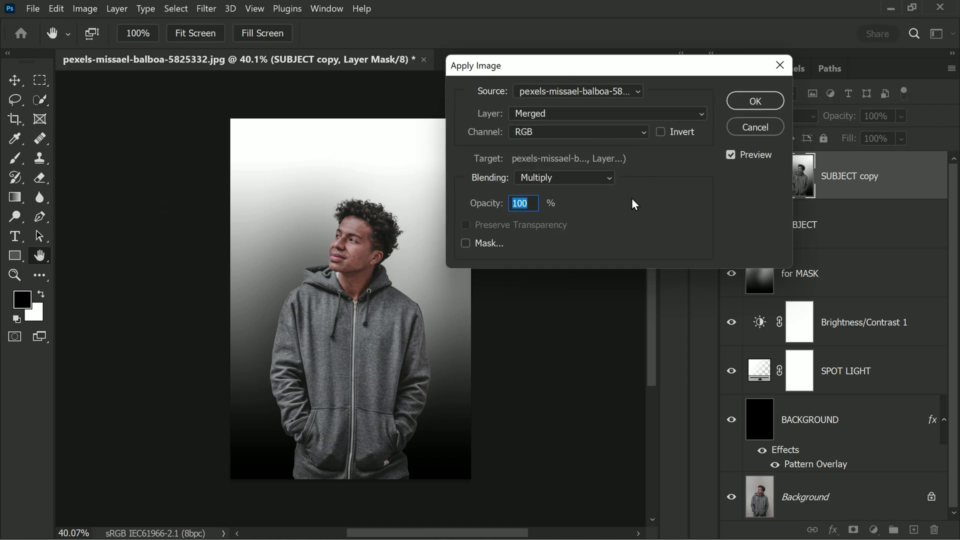
{"action": "left_click", "coordinate": [576, 113]}
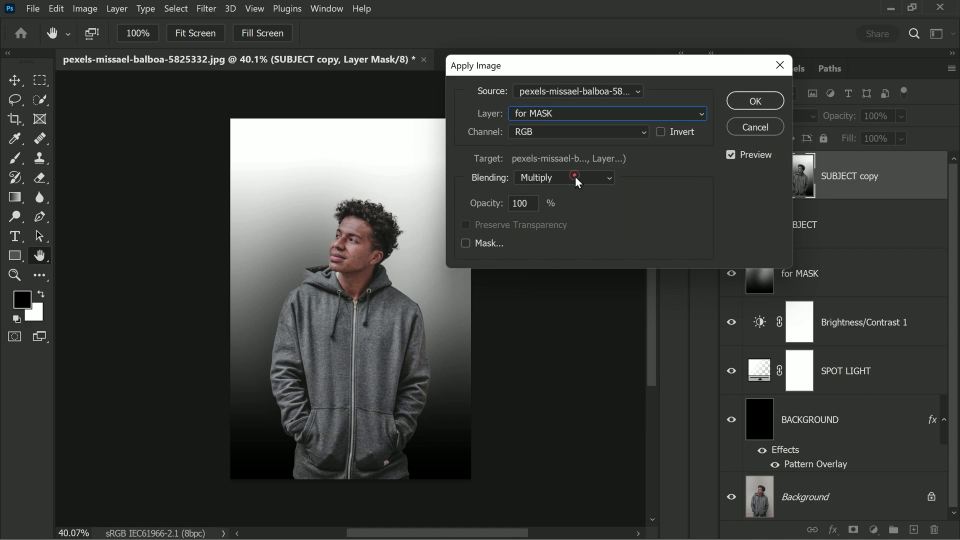
{"action": "left_click", "coordinate": [754, 101]}
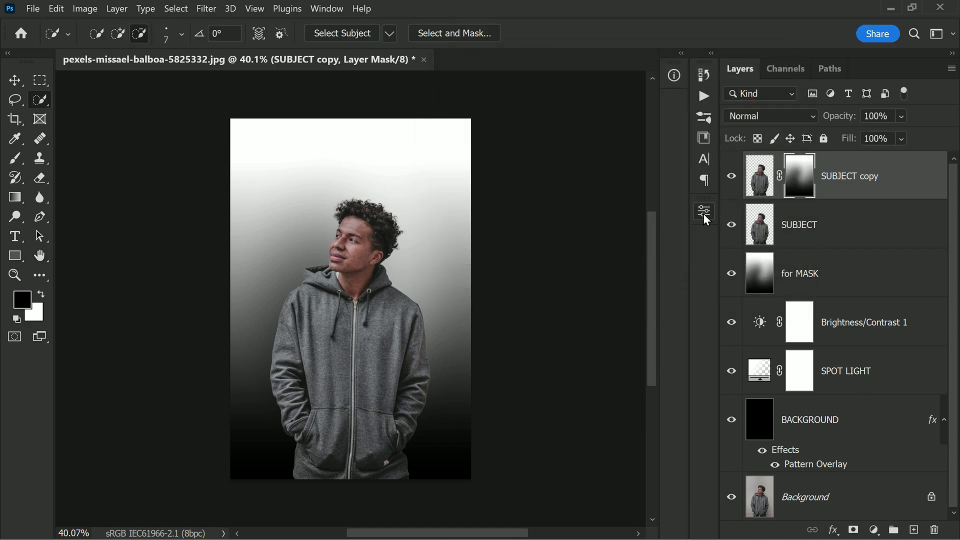
- Set the SUBJECT copy mask's Density to about 68% and Feather to 0.7 px
{"action": "double_click", "coordinate": [797, 181]}
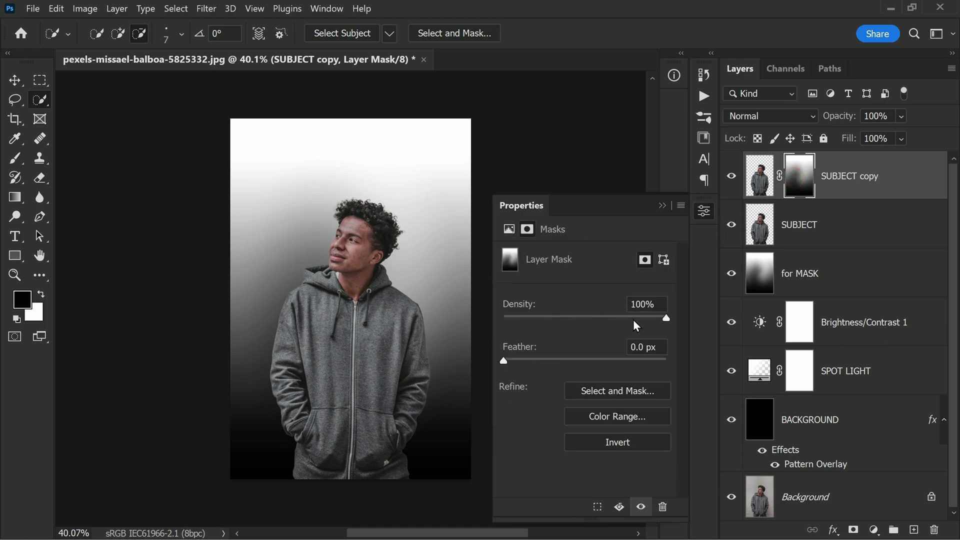
{"action": "left_click_drag", "start_coordinate": [609, 320], "coordinate": [610, 317]}
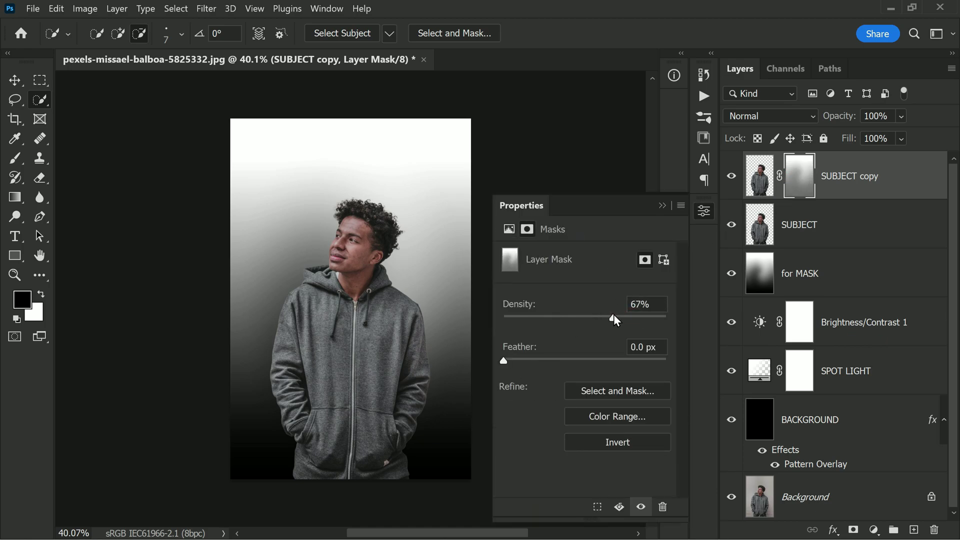
{"action": "left_click_drag", "start_coordinate": [504, 362], "coordinate": [511, 361]}
{"action": "left_click", "coordinate": [661, 204]}
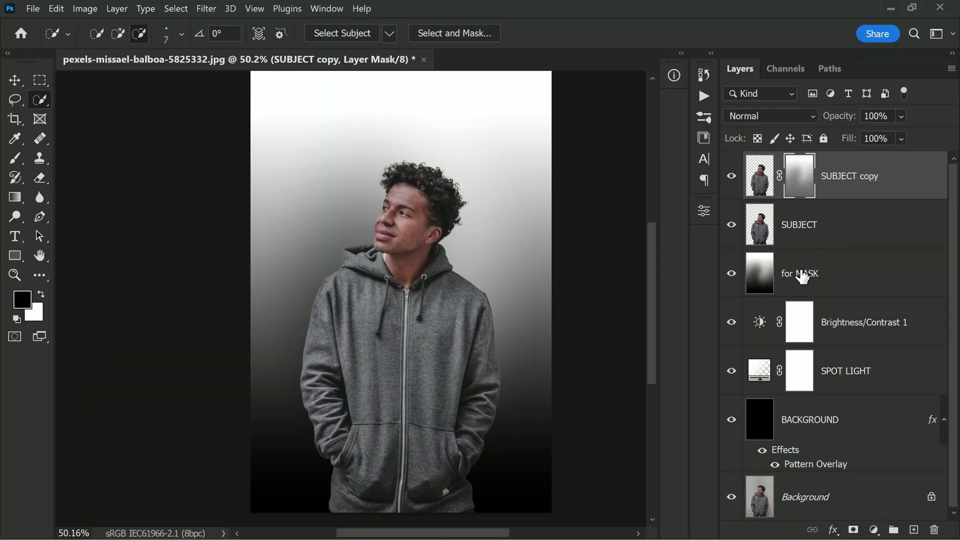
- Turn off the for MASK layer's visibility, then reselect SUBJECT copy
{"action": "left_click", "coordinate": [803, 277]}
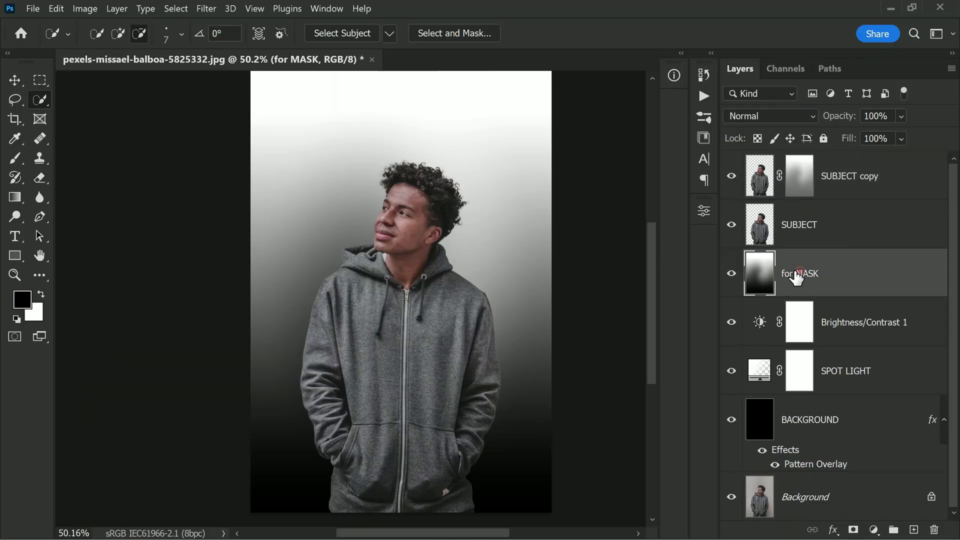
{"action": "left_click", "coordinate": [731, 274]}
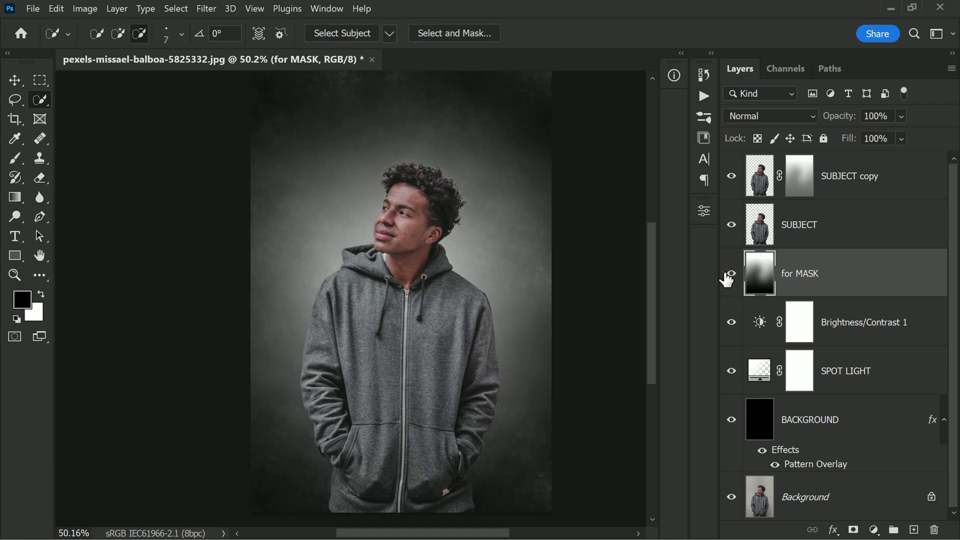
{"action": "left_click", "coordinate": [730, 274]}
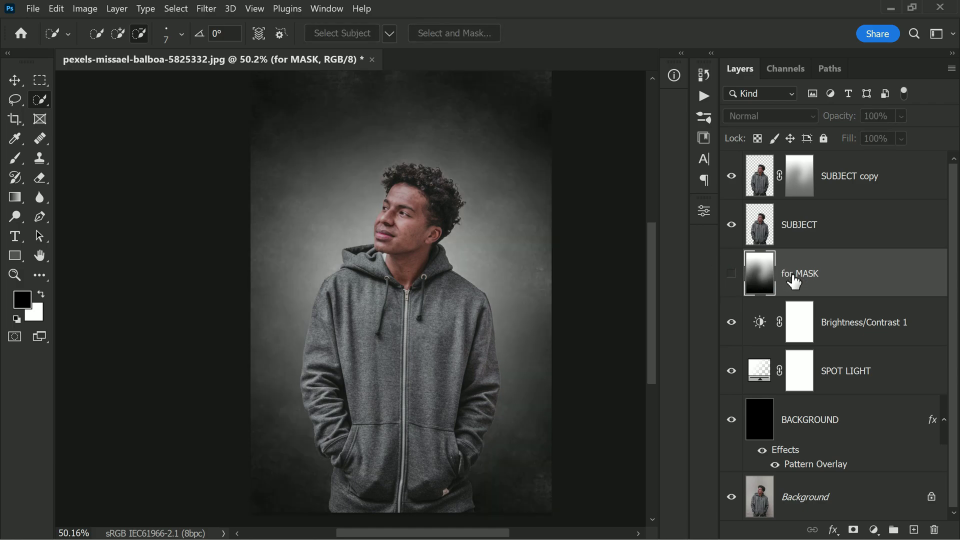
{"action": "left_click", "coordinate": [838, 182]}
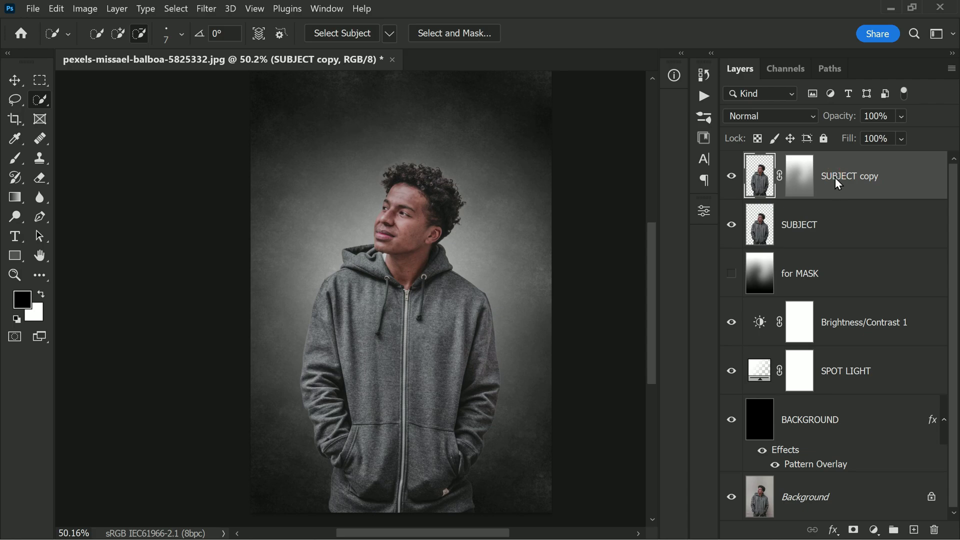
- Duplicate SUBJECT copy and merge the two subject copies into one layer
{"action": "right_click", "coordinate": [835, 178]}
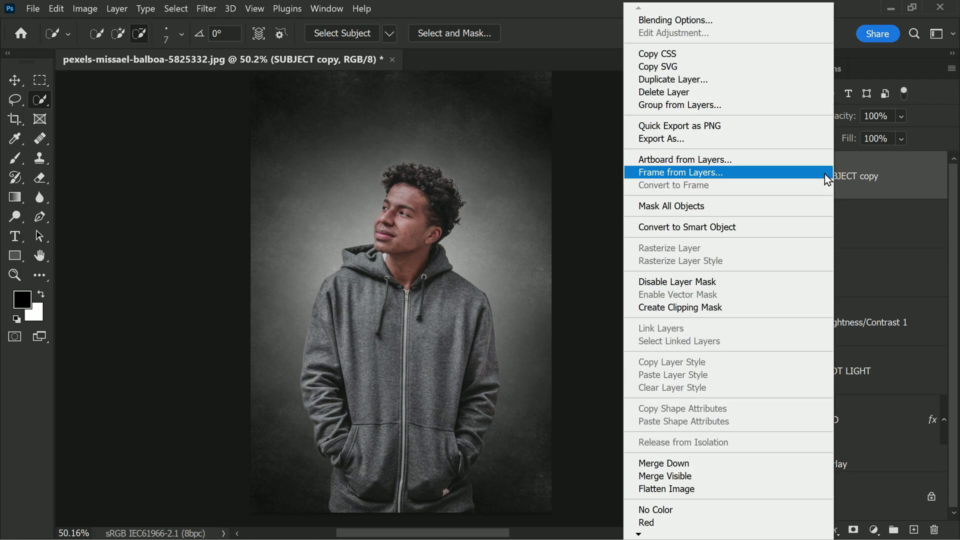
{"action": "left_click", "coordinate": [749, 82]}
{"action": "left_click", "coordinate": [815, 255]}
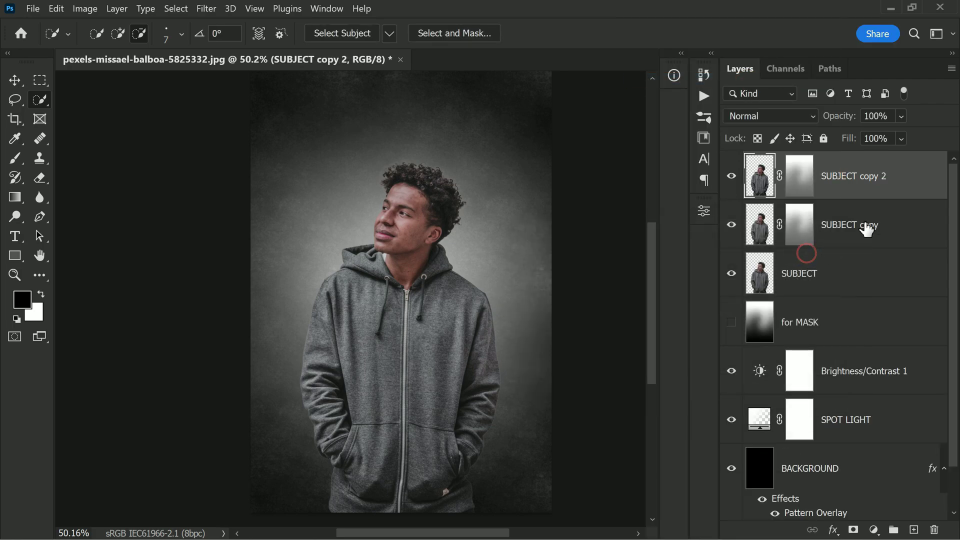
{"action": "left_click", "coordinate": [848, 225], "text": "shift"}
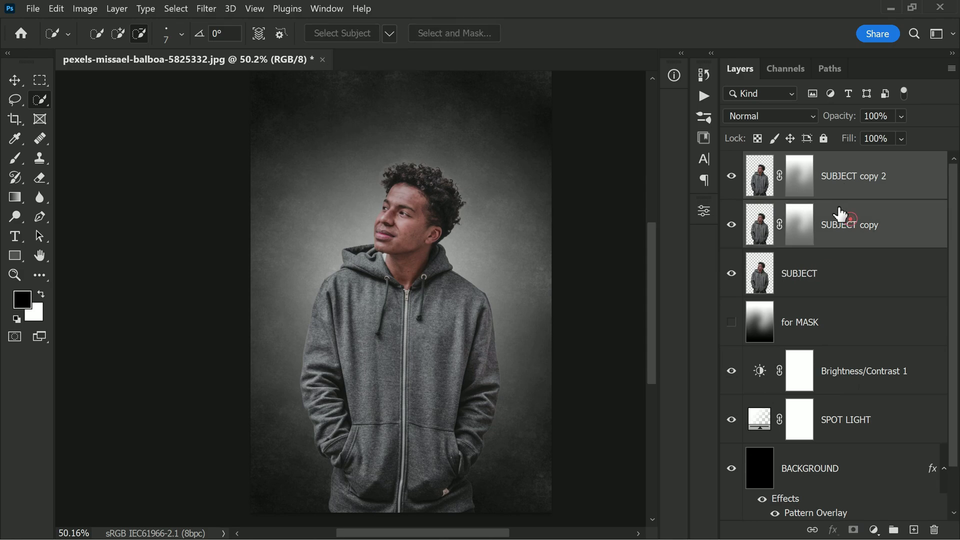
{"action": "right_click", "coordinate": [841, 221]}
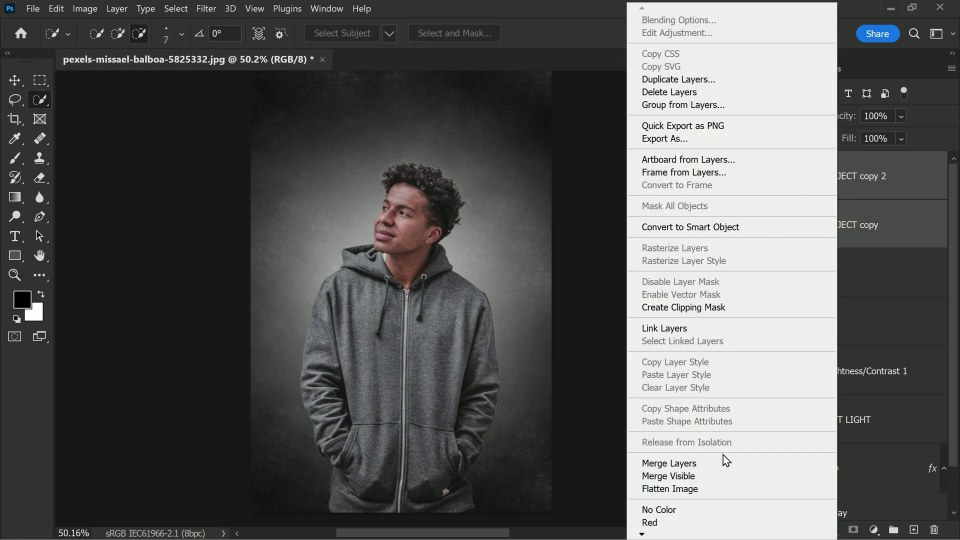
{"action": "left_click", "coordinate": [670, 463]}
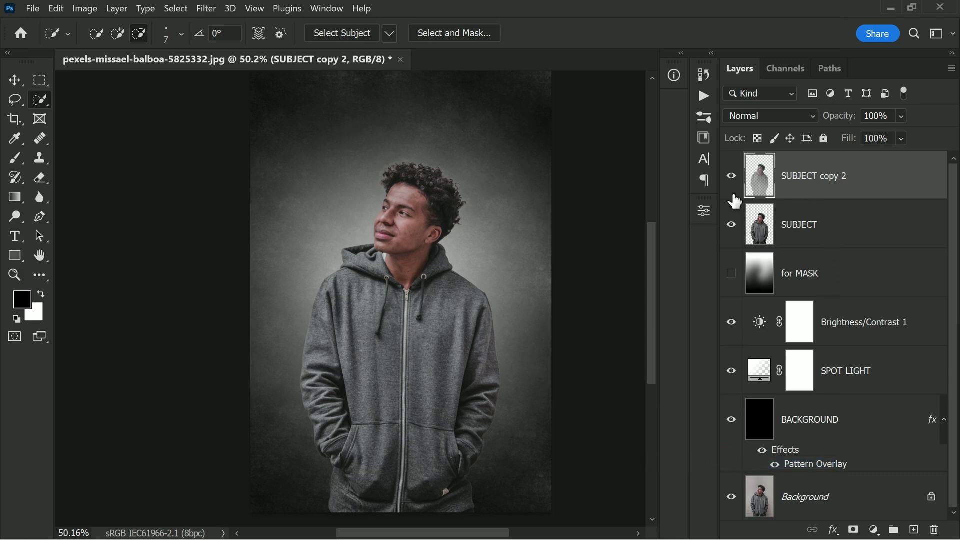
- Rename the merged layer MASK BLEND and convert it to a smart object
{"action": "left_click", "coordinate": [732, 178], "text": "alt"}
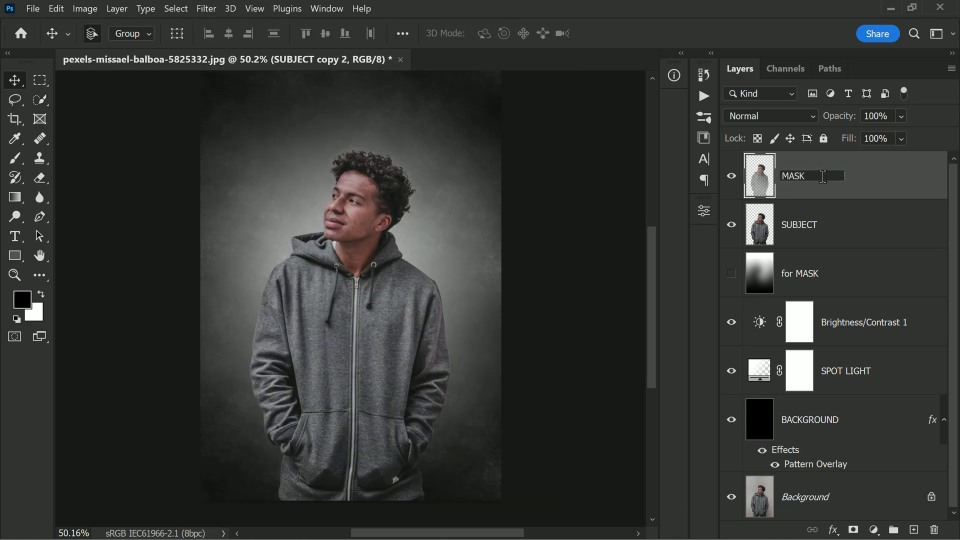
{"action": "left_click", "coordinate": [871, 172]}
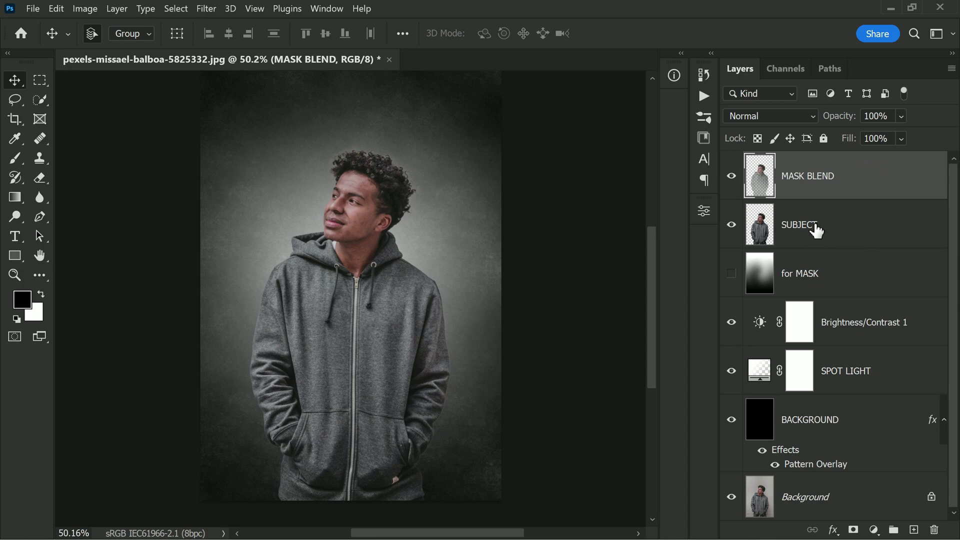
{"action": "right_click", "coordinate": [853, 179]}
{"action": "left_click", "coordinate": [796, 228]}
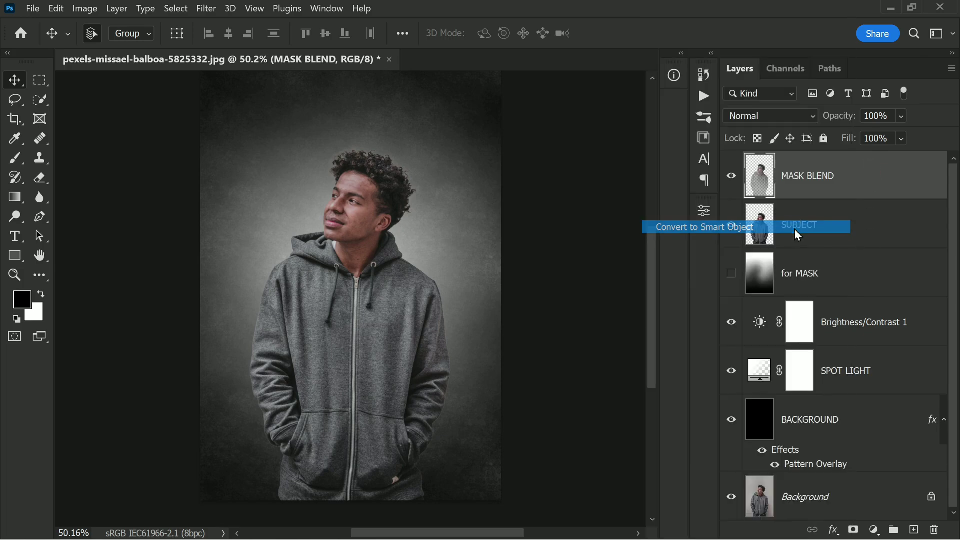
- Give MASK BLEND Shadows/Highlights with Shadows 7%, Highlights 24% and Midtone +16
{"action": "left_click", "coordinate": [84, 8]}
{"action": "mouse_move", "coordinate": [107, 42]}
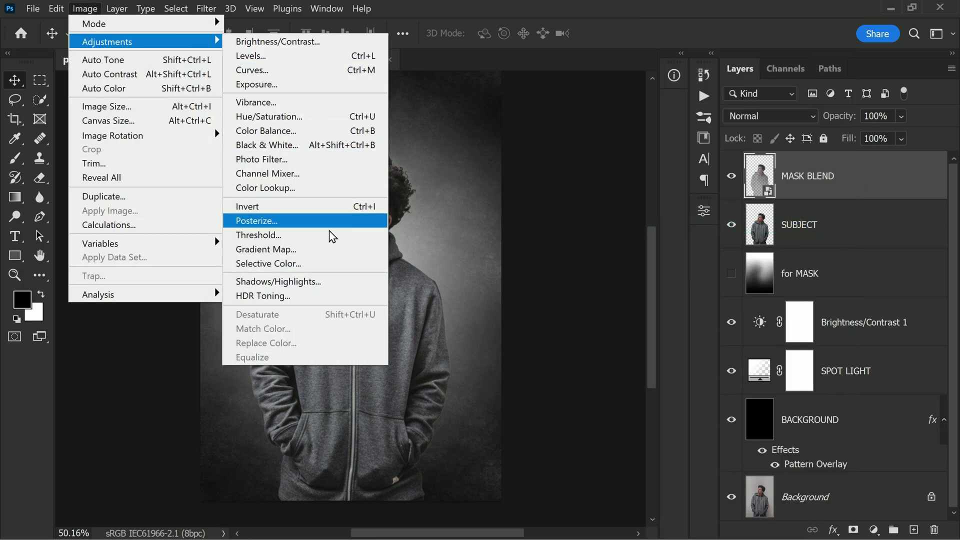
{"action": "left_click", "coordinate": [335, 283]}
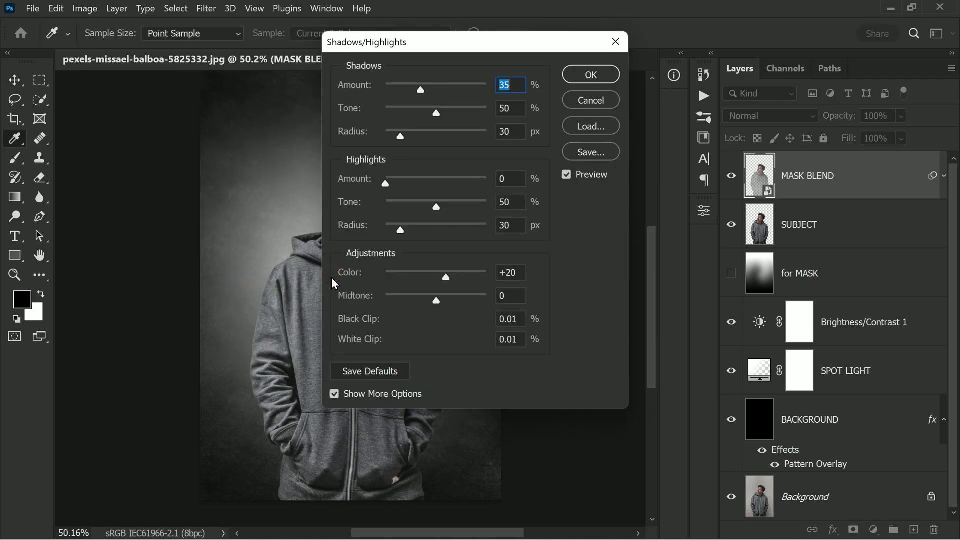
{"action": "left_click_drag", "start_coordinate": [437, 43], "coordinate": [589, 80]}
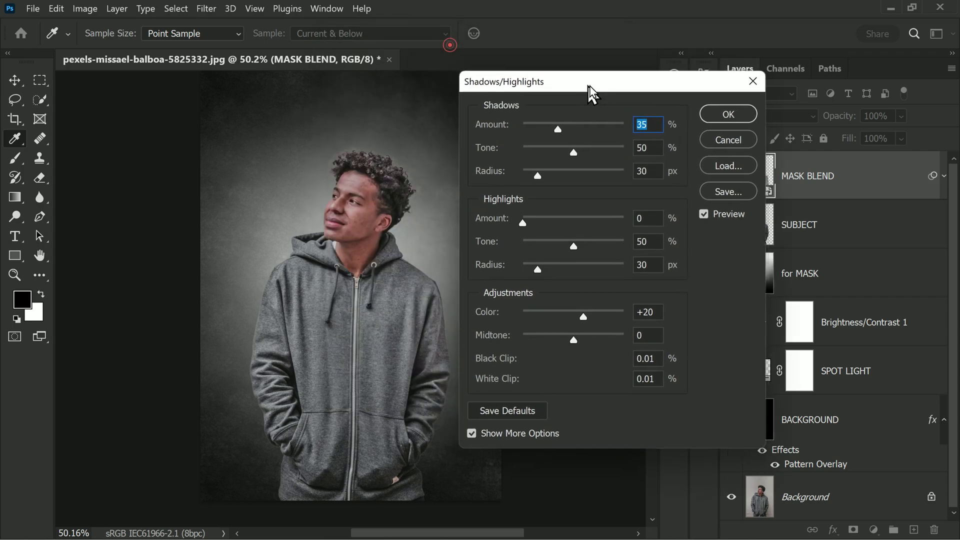
{"action": "left_click_drag", "start_coordinate": [572, 126], "coordinate": [544, 125]}
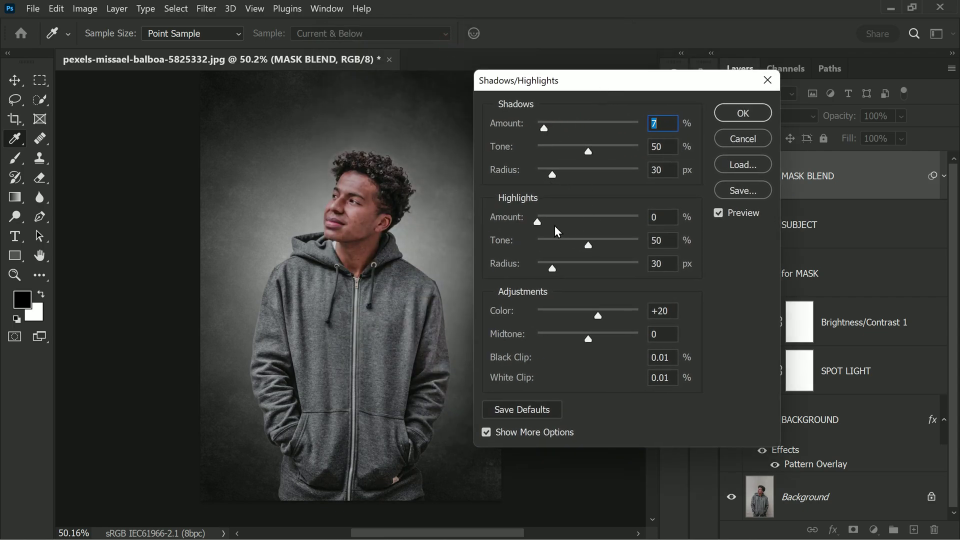
{"action": "left_click_drag", "start_coordinate": [542, 222], "coordinate": [562, 223]}
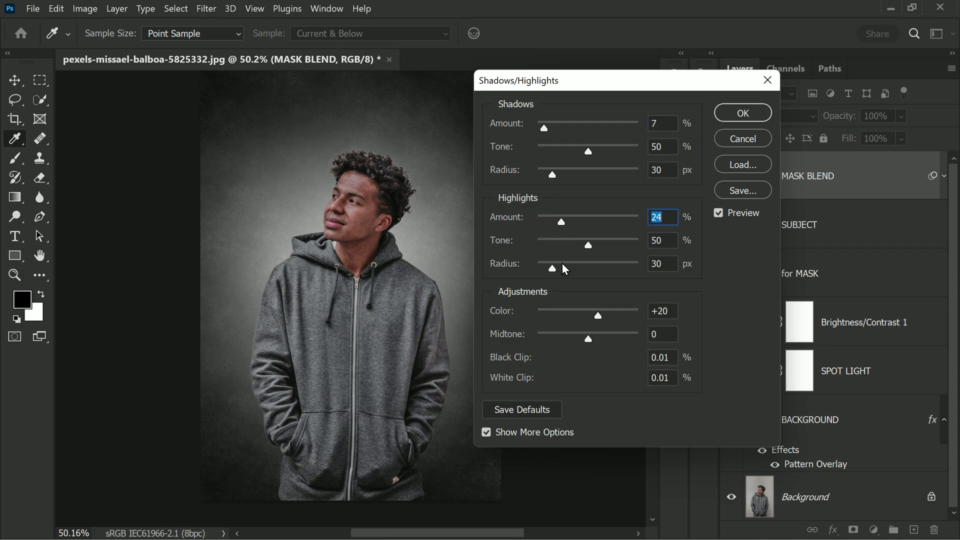
{"action": "left_click_drag", "start_coordinate": [591, 339], "coordinate": [600, 339]}
{"action": "left_click_drag", "start_coordinate": [600, 339], "coordinate": [597, 336]}
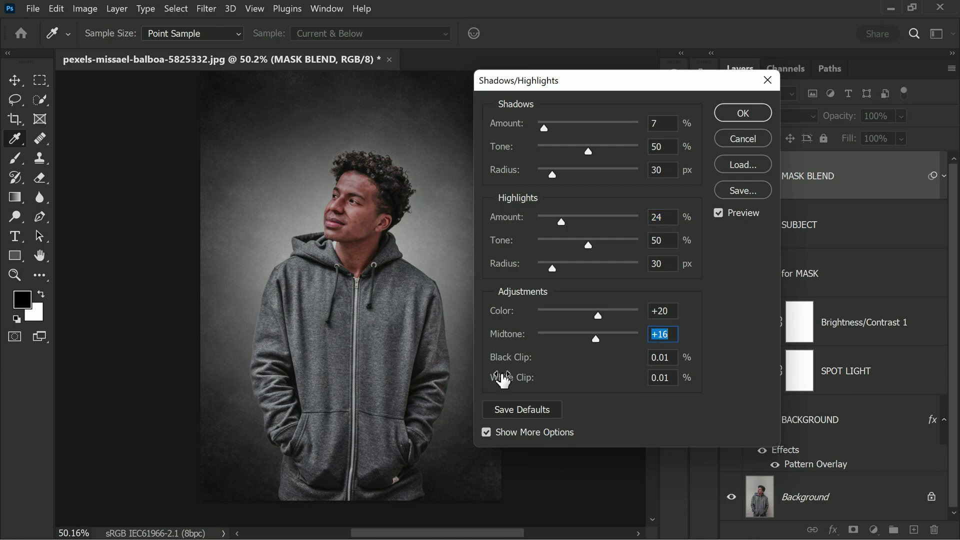
{"action": "left_click", "coordinate": [719, 213]}
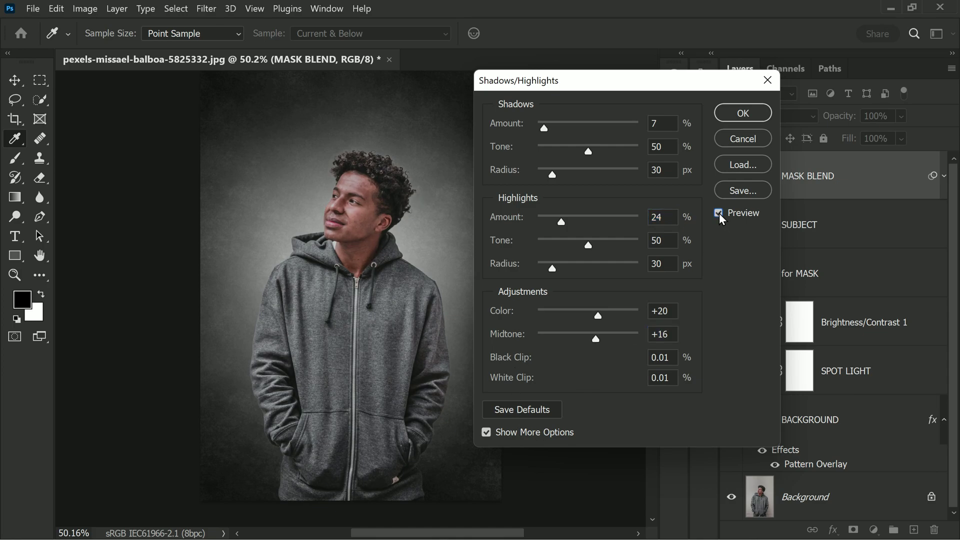
{"action": "left_click", "coordinate": [720, 214]}
{"action": "left_click", "coordinate": [719, 213]}
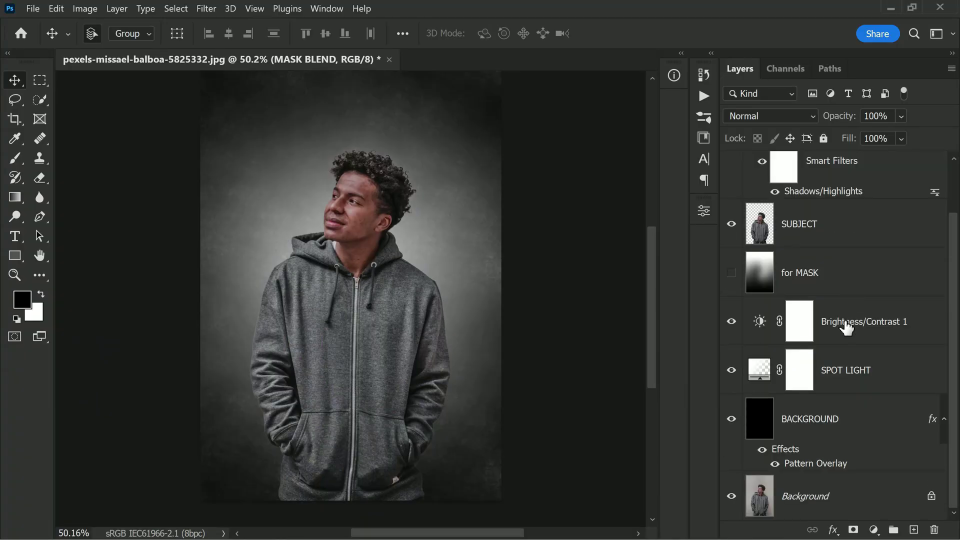
- Duplicate the BACKGROUND layer and move the copy to the top of the stack
{"action": "left_click", "coordinate": [827, 422]}
{"action": "right_click", "coordinate": [828, 424]}
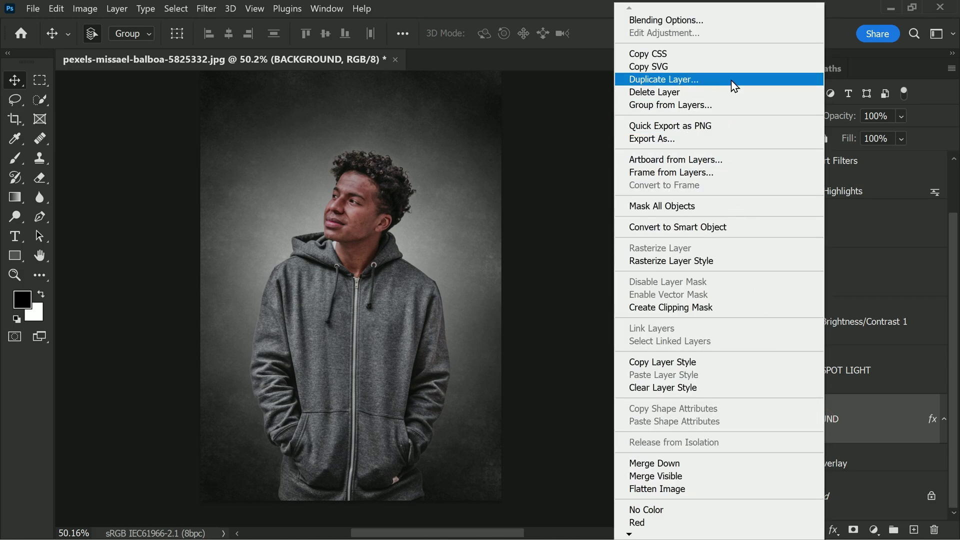
{"action": "left_click", "coordinate": [732, 80]}
{"action": "left_click", "coordinate": [814, 256]}
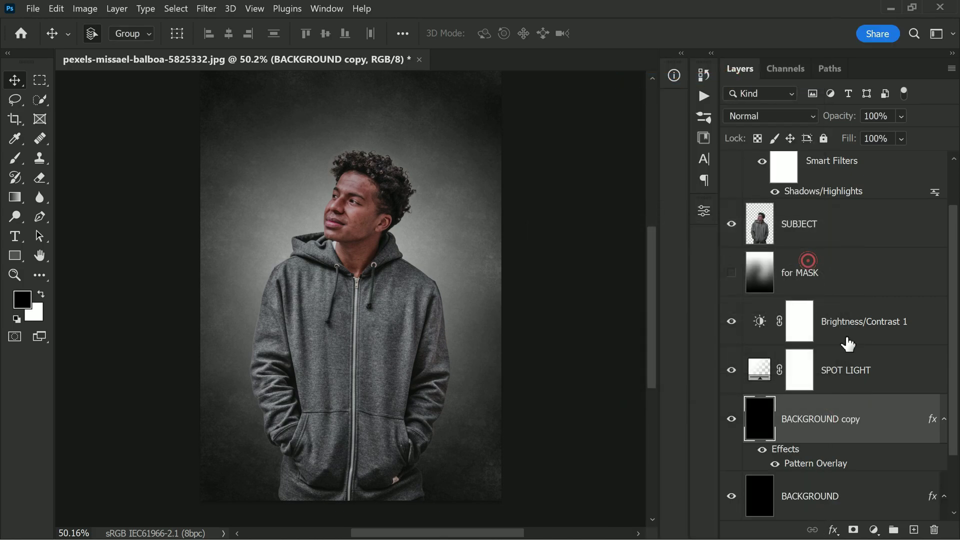
{"action": "scroll", "coordinate": [898, 429], "scroll_direction": "up", "scroll_amount": 2}
{"action": "left_click_drag", "start_coordinate": [898, 483], "coordinate": [841, 161]}
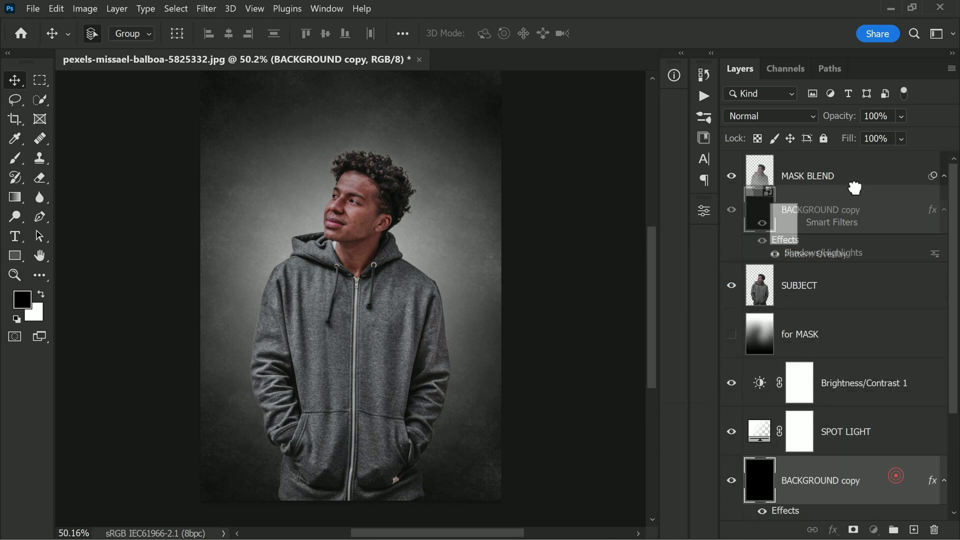
- Convert the background copy to a smart object, rasterize it, and name it DARK GRAIN
{"action": "right_click", "coordinate": [839, 177]}
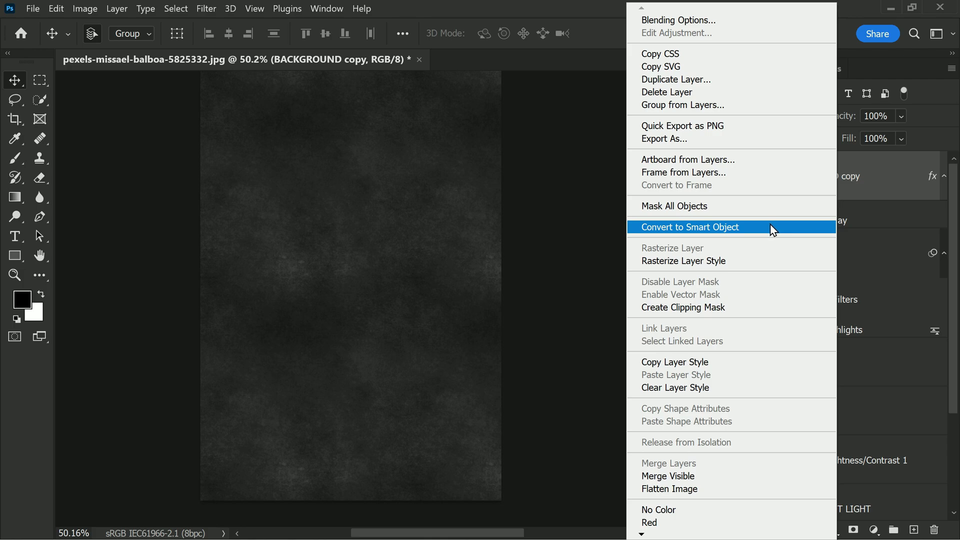
{"action": "left_click", "coordinate": [773, 230]}
{"action": "right_click", "coordinate": [801, 182]}
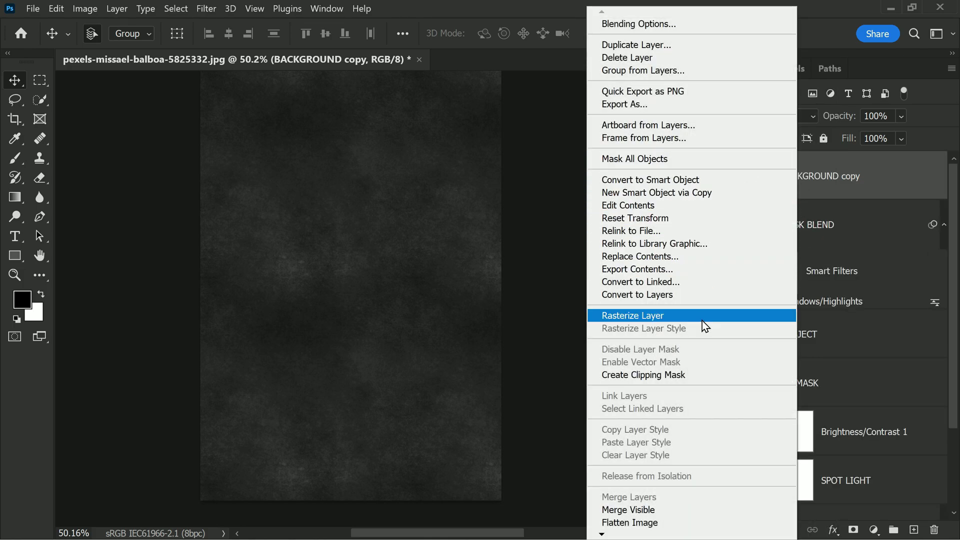
{"action": "left_click", "coordinate": [703, 320]}
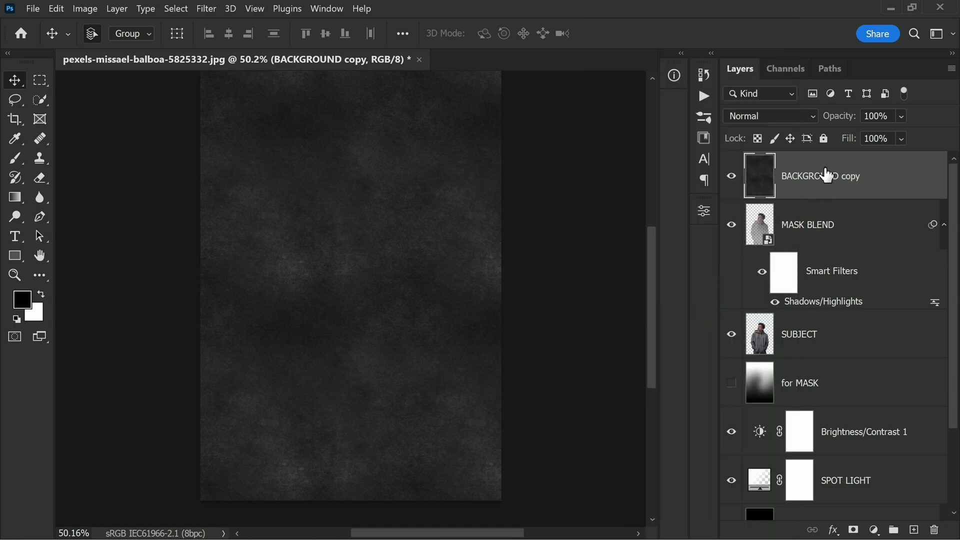
{"action": "double_click", "coordinate": [828, 180]}
{"action": "type", "text": "DARK GRAIN"}
{"action": "key", "text": "Return"}
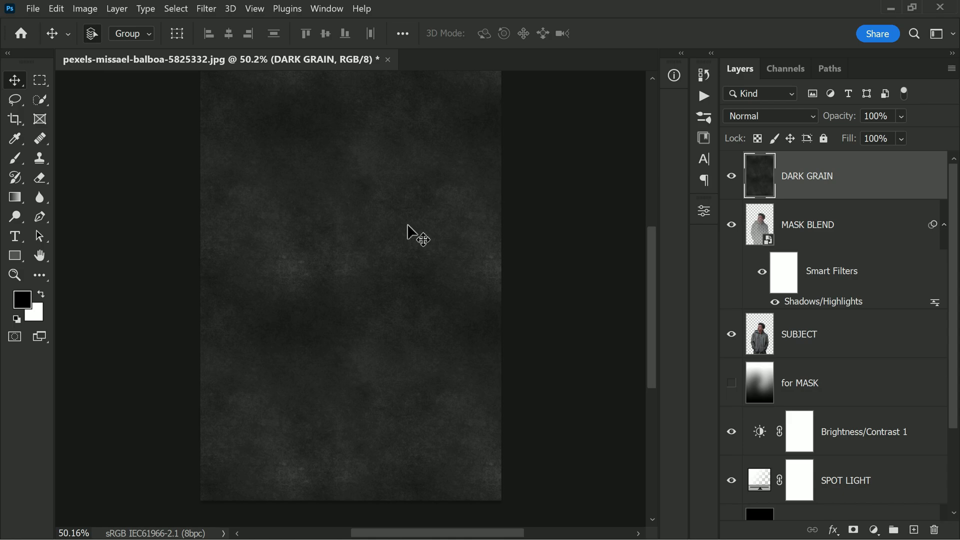
- Apply a 10 px High Pass filter to DARK GRAIN and set its blend mode to Overlay
{"action": "left_click", "coordinate": [206, 9]}
{"action": "mouse_move", "coordinate": [217, 310]}
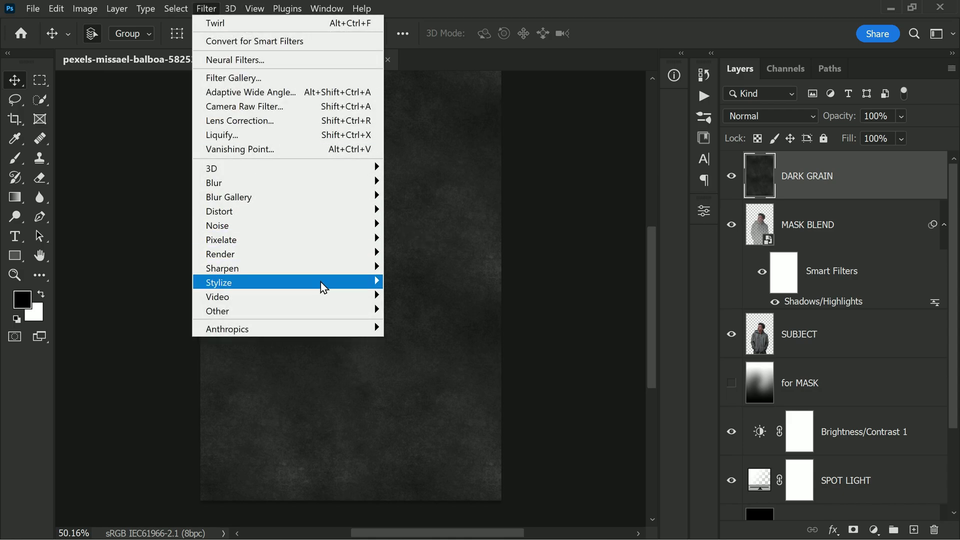
{"action": "left_click", "coordinate": [422, 325]}
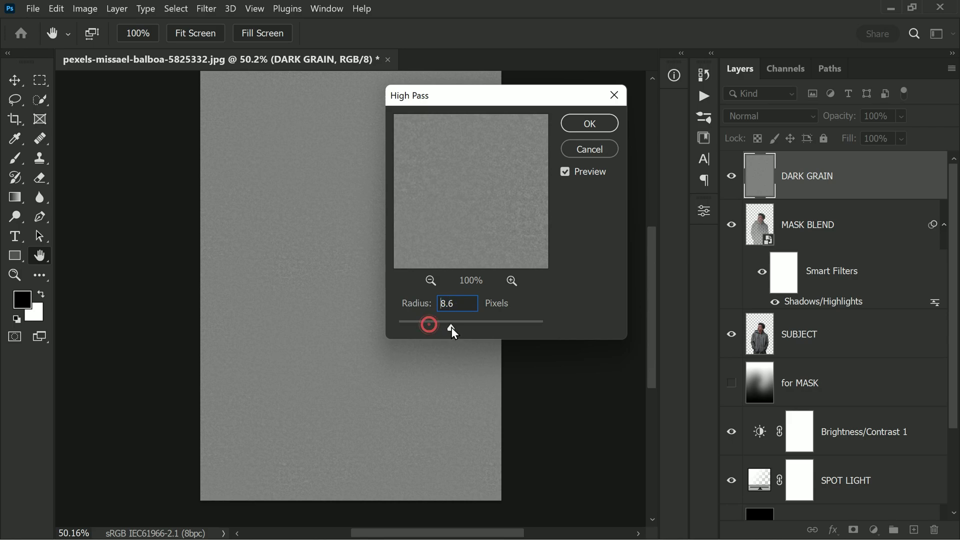
{"action": "left_click_drag", "start_coordinate": [452, 327], "coordinate": [457, 326]}
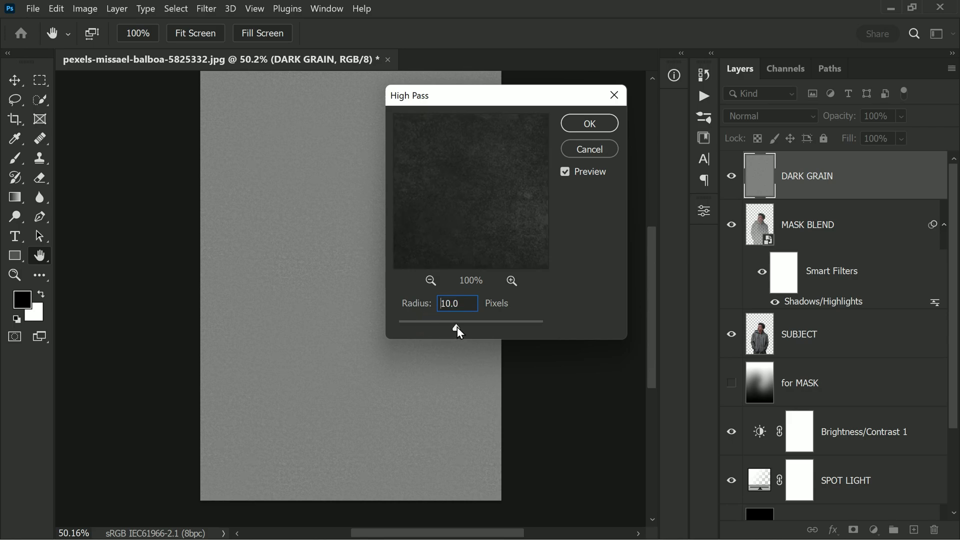
{"action": "left_click", "coordinate": [591, 124]}
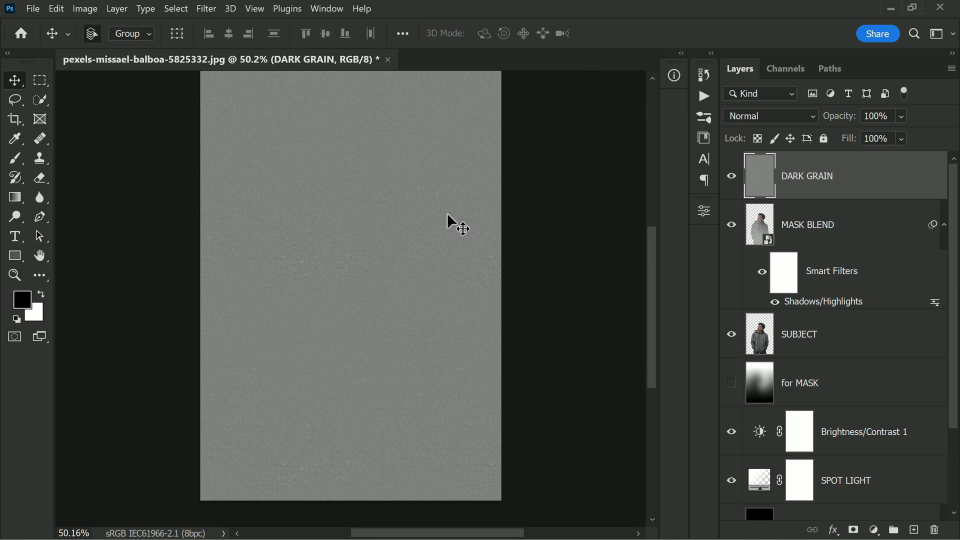
{"action": "left_click", "coordinate": [770, 116]}
{"action": "left_click", "coordinate": [780, 312]}
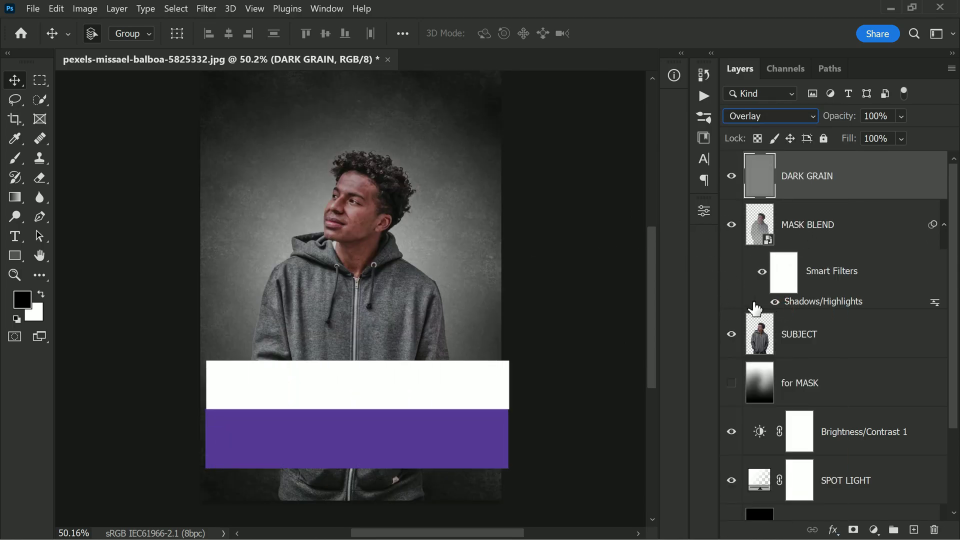
{"action": "scroll", "coordinate": [848, 267], "scroll_direction": "down", "scroll_amount": 3}
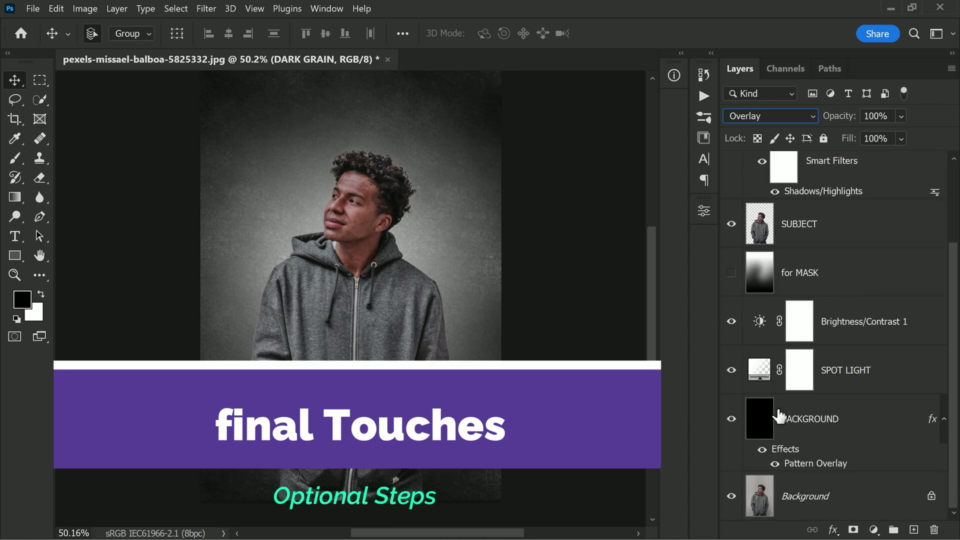
- Move the SPOT LIGHT radial gradient up and left so it glows behind the man's head
{"action": "left_click", "coordinate": [732, 497], "text": "alt"}
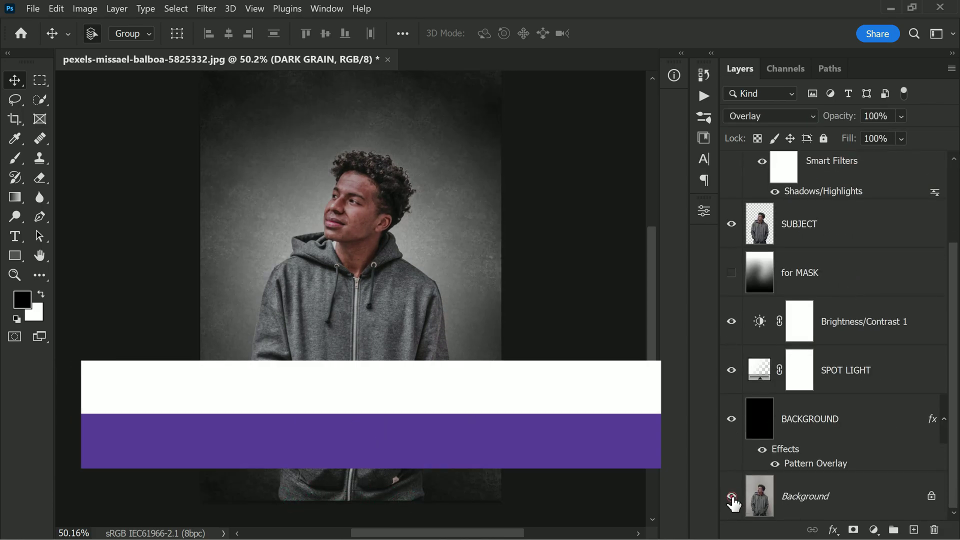
{"action": "left_click", "coordinate": [732, 496], "text": "alt"}
{"action": "scroll", "coordinate": [360, 174], "scroll_direction": "up", "scroll_amount": 3}
{"action": "scroll", "coordinate": [361, 174], "scroll_direction": "up", "scroll_amount": 2}
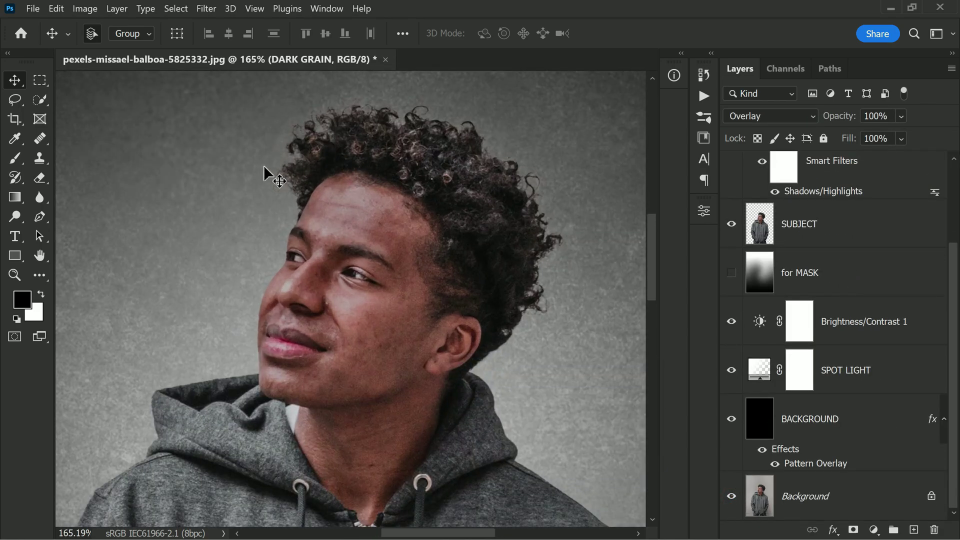
{"action": "scroll", "coordinate": [338, 161], "scroll_direction": "down", "scroll_amount": 4}
{"action": "scroll", "coordinate": [312, 172], "scroll_direction": "down", "scroll_amount": 4}
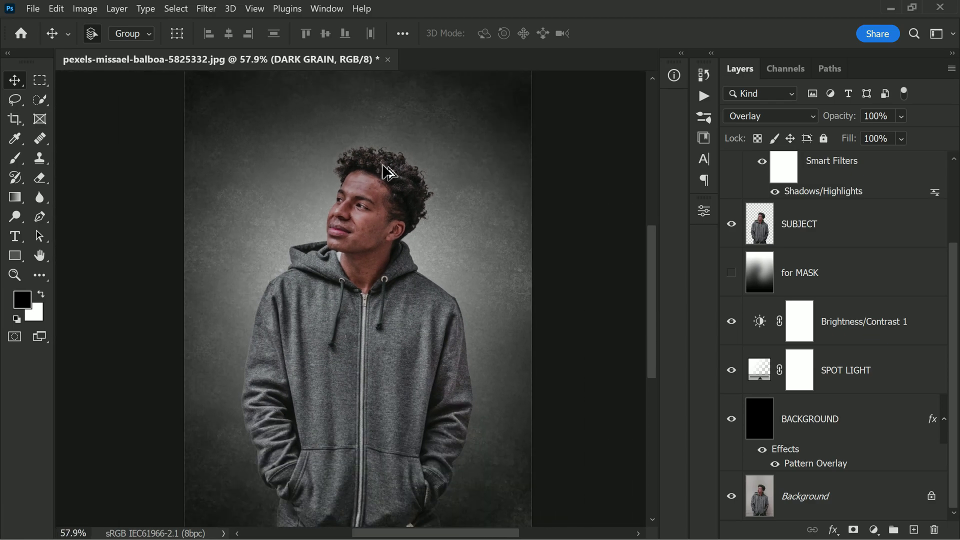
{"action": "scroll", "coordinate": [311, 172], "scroll_direction": "down", "scroll_amount": 1}
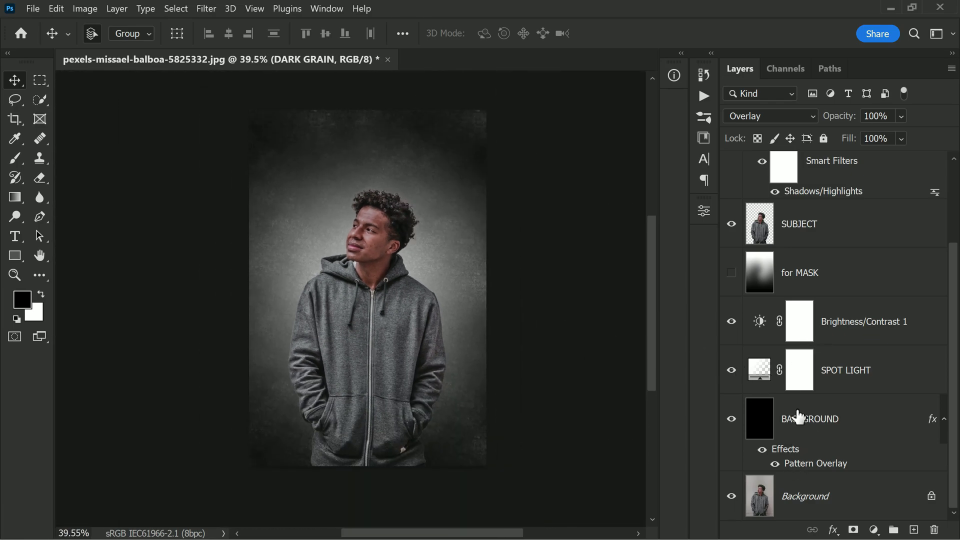
{"action": "double_click", "coordinate": [760, 370]}
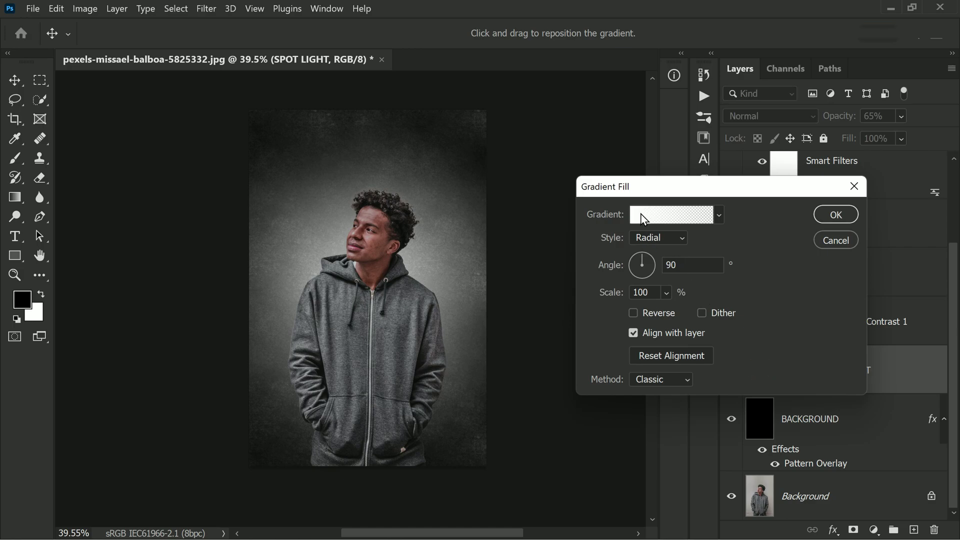
{"action": "left_click_drag", "start_coordinate": [448, 249], "coordinate": [425, 244]}
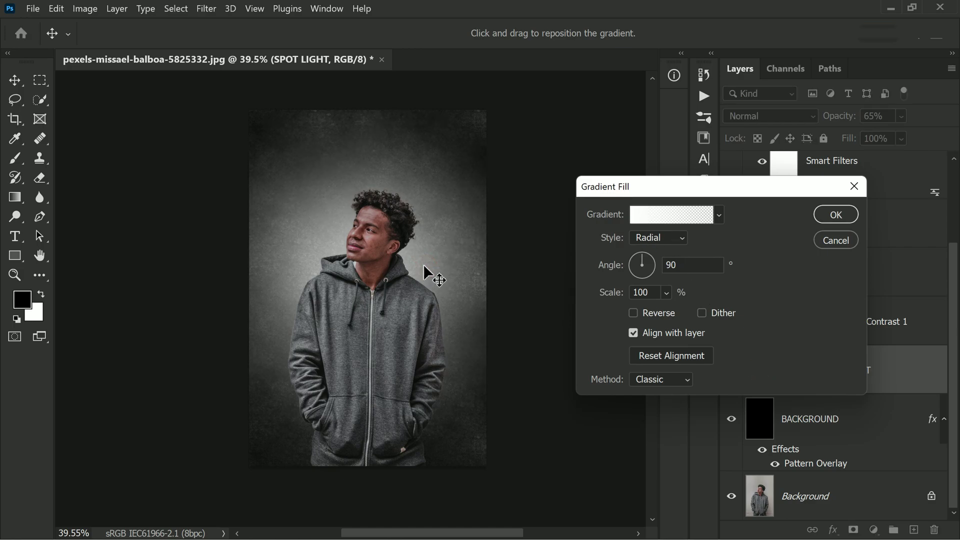
{"action": "left_click", "coordinate": [834, 216]}
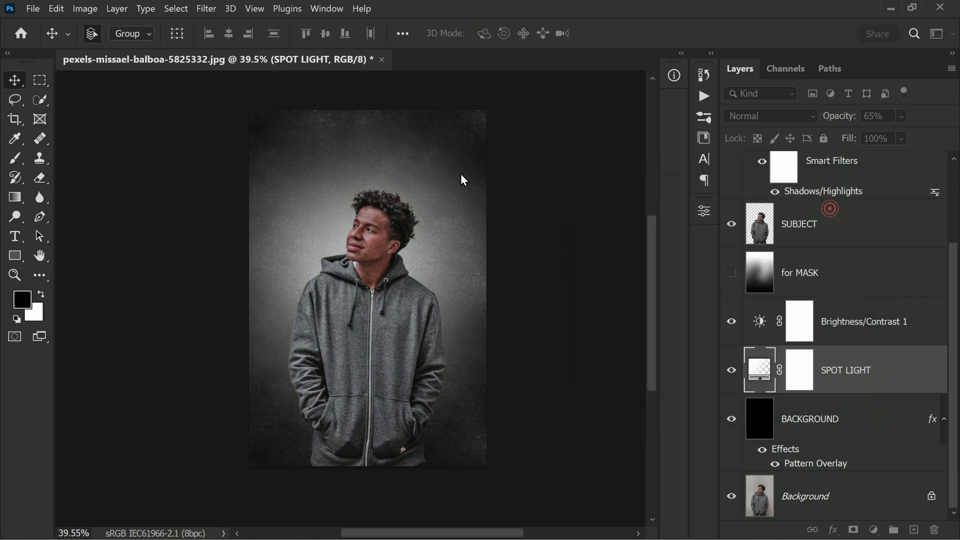
{"action": "scroll", "coordinate": [397, 218], "scroll_direction": "up", "scroll_amount": 3}
{"action": "scroll", "coordinate": [396, 218], "scroll_direction": "down", "scroll_amount": 1}
{"action": "scroll", "coordinate": [405, 240], "scroll_direction": "down", "scroll_amount": 2}
{"action": "scroll", "coordinate": [407, 259], "scroll_direction": "up", "scroll_amount": 1}
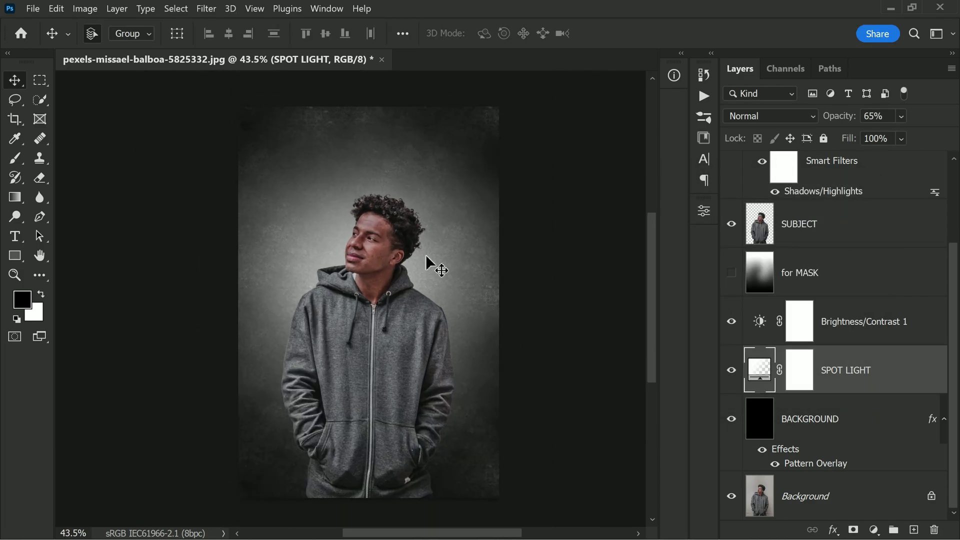
{"action": "scroll", "coordinate": [428, 263], "scroll_direction": "down", "scroll_amount": 1}
{"action": "scroll", "coordinate": [803, 233], "scroll_direction": "up", "scroll_amount": 3}
- Group the layers from DARK GRAIN through BACKGROUND into a group named EFFECT
{"action": "left_click", "coordinate": [833, 185]}
{"action": "scroll", "coordinate": [841, 300], "scroll_direction": "down", "scroll_amount": 3}
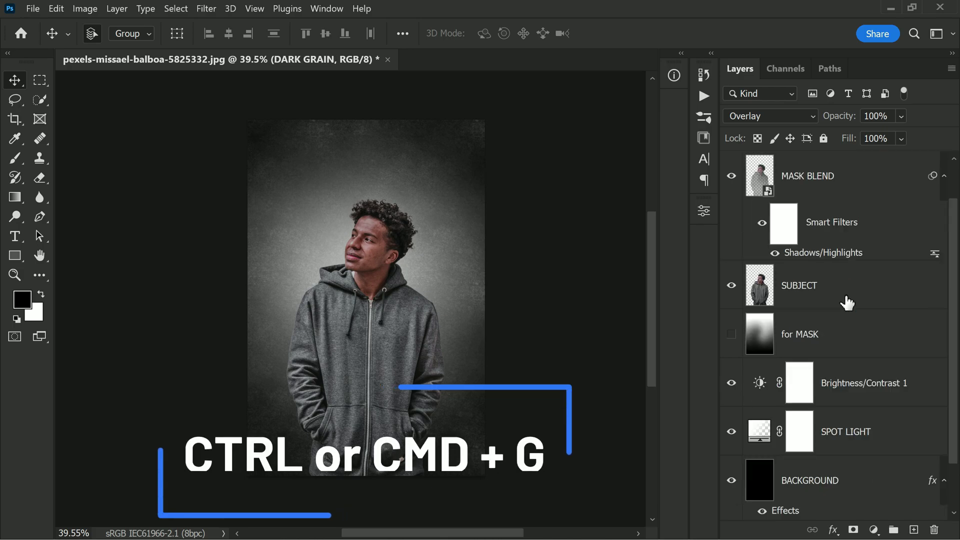
{"action": "left_click", "coordinate": [851, 408], "text": "shift"}
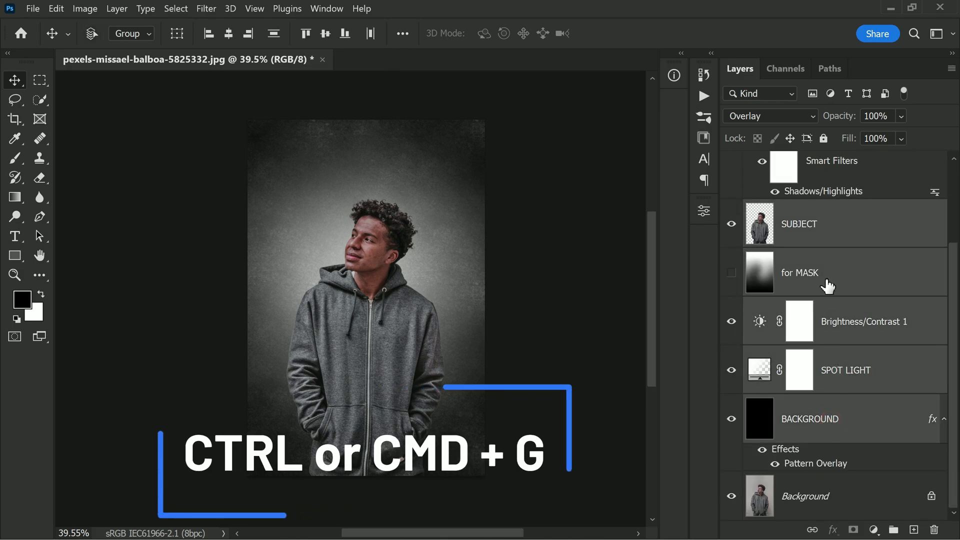
{"action": "key", "text": "ctrl+g"}
{"action": "double_click", "coordinate": [792, 160]}
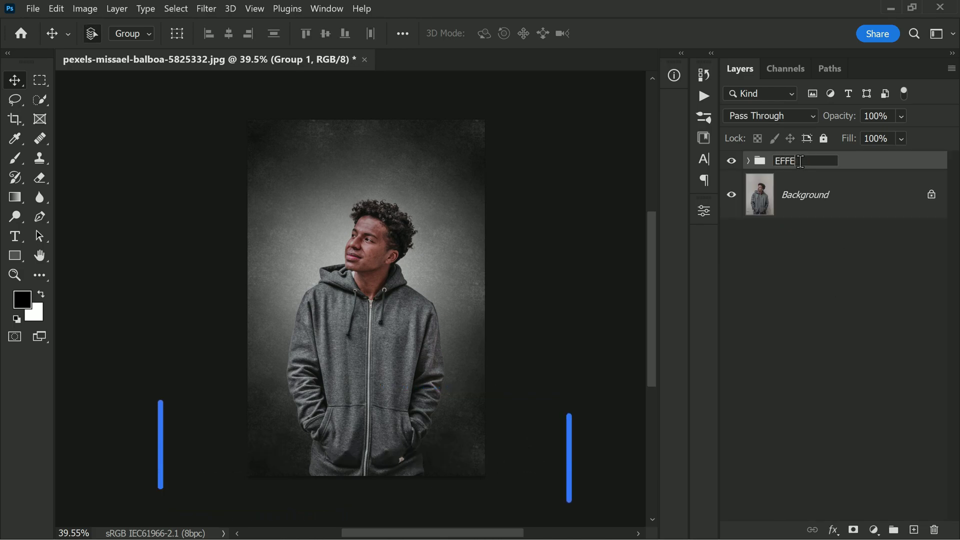
{"action": "type", "text": "EFFECT"}
{"action": "key", "text": "Return"}
{"action": "scroll", "coordinate": [796, 275], "scroll_direction": "up", "scroll_amount": 1}
- Stamp all visible layers into a new merged Layer 1 above the EFFECT group
{"action": "left_click", "coordinate": [796, 274]}
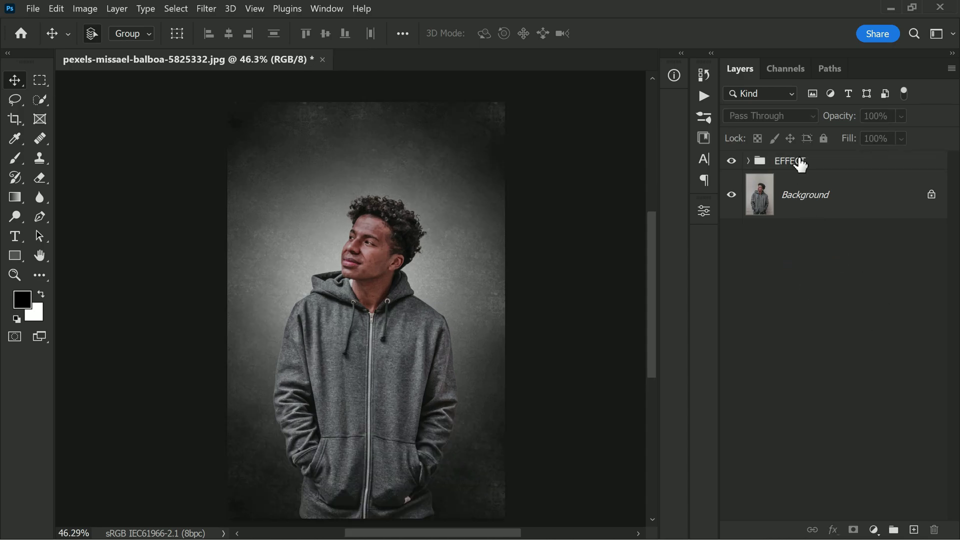
{"action": "left_click", "coordinate": [799, 160]}
{"action": "key", "text": "ctrl+alt+shift+e"}
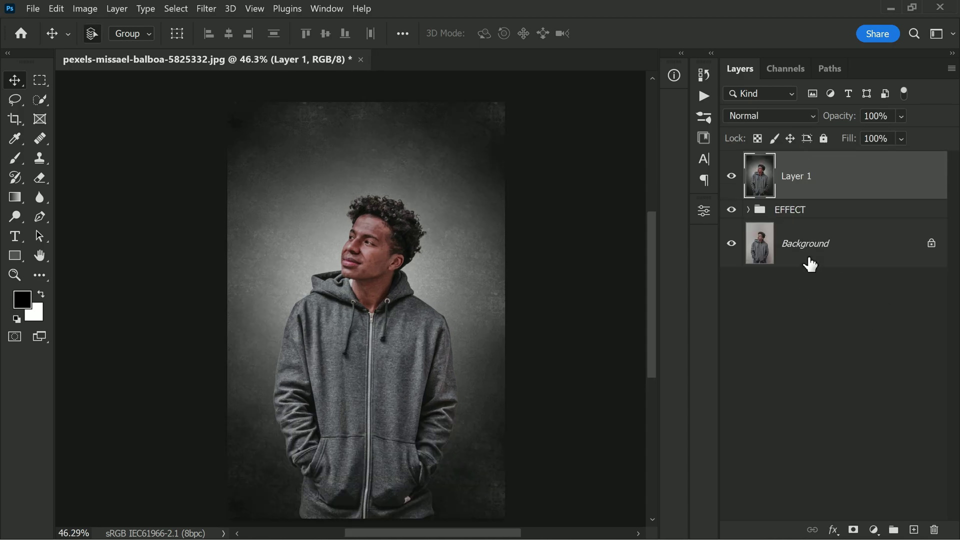
{"action": "left_click", "coordinate": [798, 178]}
- Run the Skin Smoothing neural filter (blur 50, smoothness 0) on merged Layer 1
{"action": "left_click", "coordinate": [204, 9]}
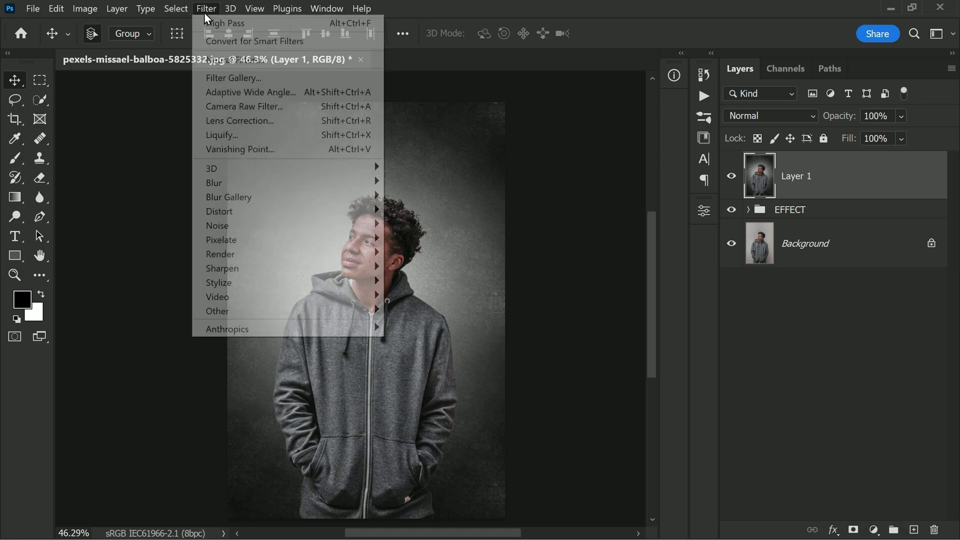
{"action": "left_click", "coordinate": [257, 74]}
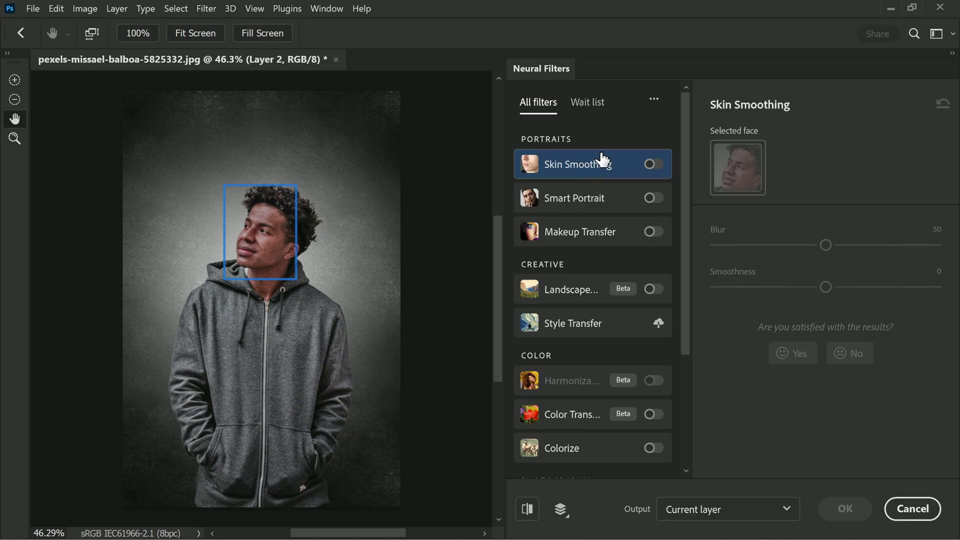
{"action": "left_click", "coordinate": [652, 164]}
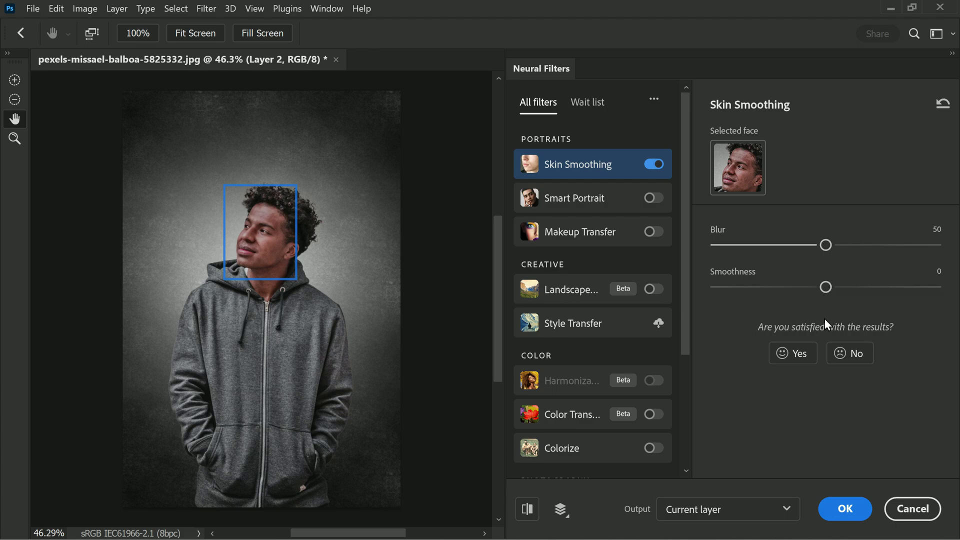
{"action": "left_click", "coordinate": [844, 508]}
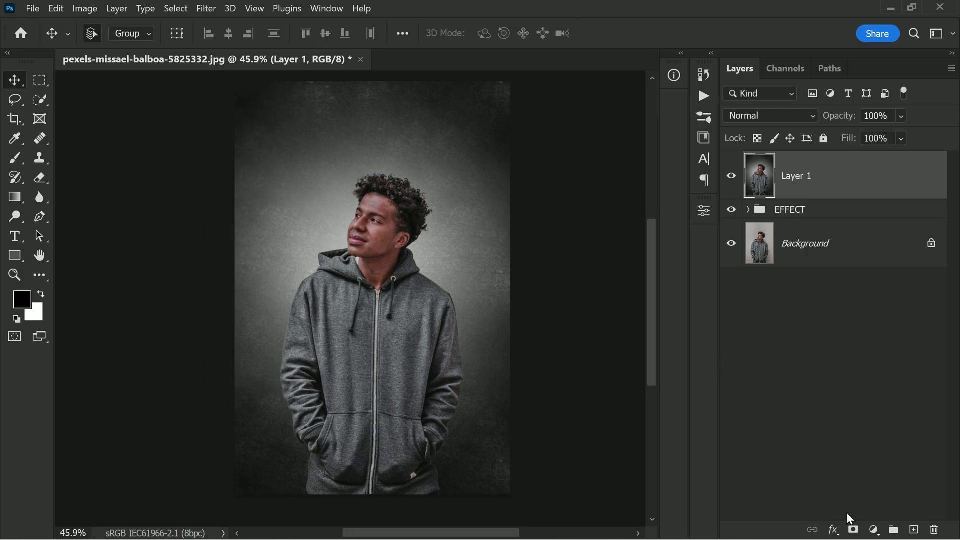
- Add a Color Lookup adjustment set to the Kodak 5205 3DLUT and compare with the original
{"action": "left_click", "coordinate": [875, 531]}
{"action": "left_click", "coordinate": [864, 477]}
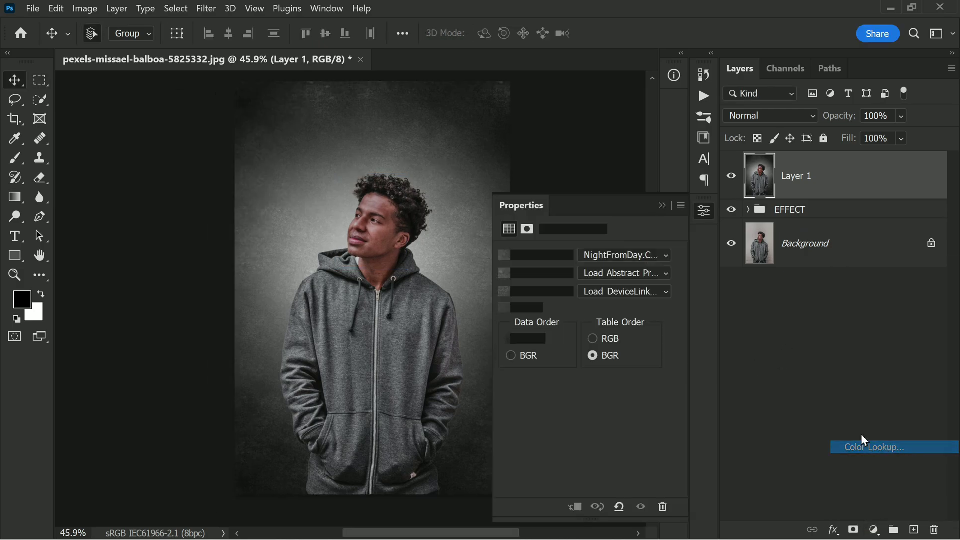
{"action": "left_click", "coordinate": [626, 253]}
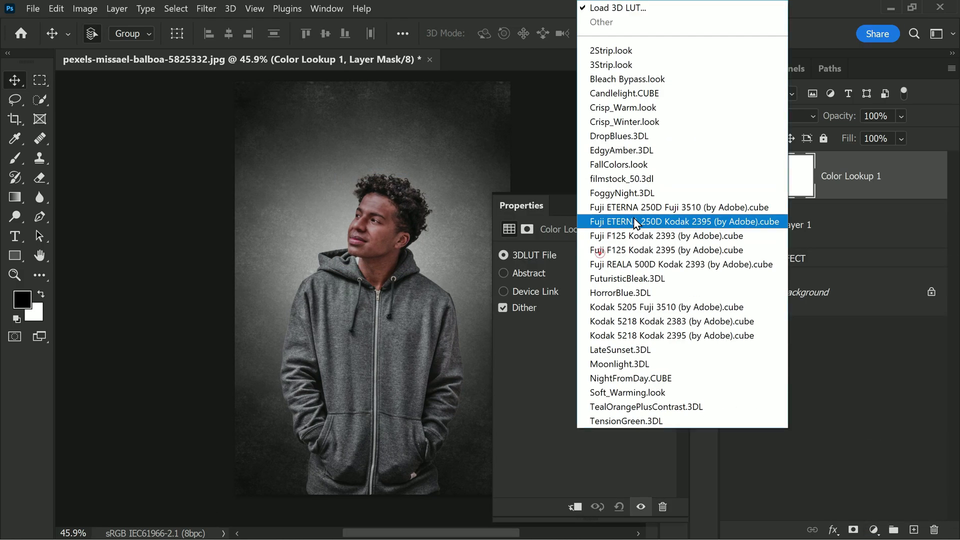
{"action": "left_click", "coordinate": [642, 421]}
{"action": "scroll", "coordinate": [613, 250], "scroll_direction": "up", "scroll_amount": 1}
{"action": "scroll", "coordinate": [613, 250], "scroll_direction": "up", "scroll_amount": 1}
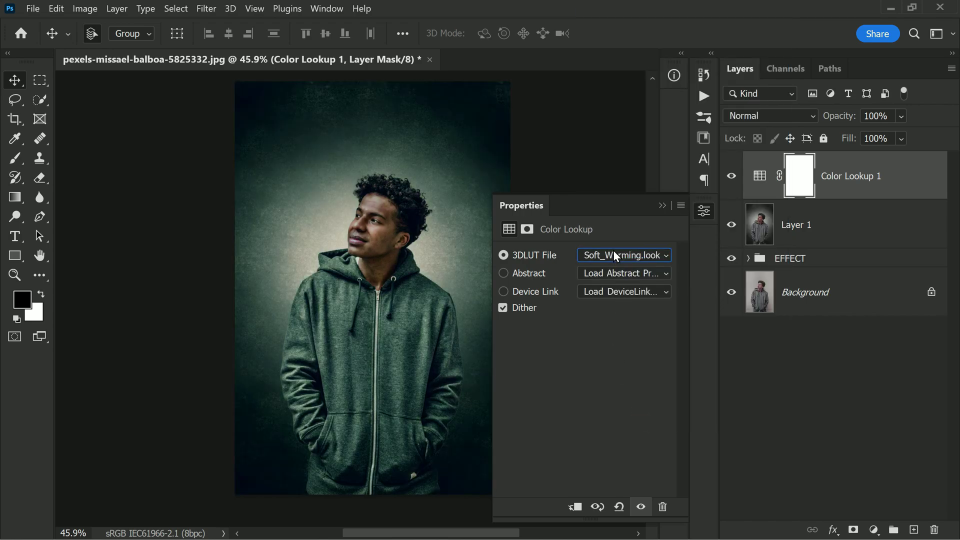
{"action": "scroll", "coordinate": [614, 250], "scroll_direction": "up", "scroll_amount": 1}
{"action": "scroll", "coordinate": [613, 251], "scroll_direction": "up", "scroll_amount": 1}
{"action": "scroll", "coordinate": [613, 250], "scroll_direction": "up", "scroll_amount": 1}
{"action": "scroll", "coordinate": [613, 250], "scroll_direction": "up", "scroll_amount": 1}
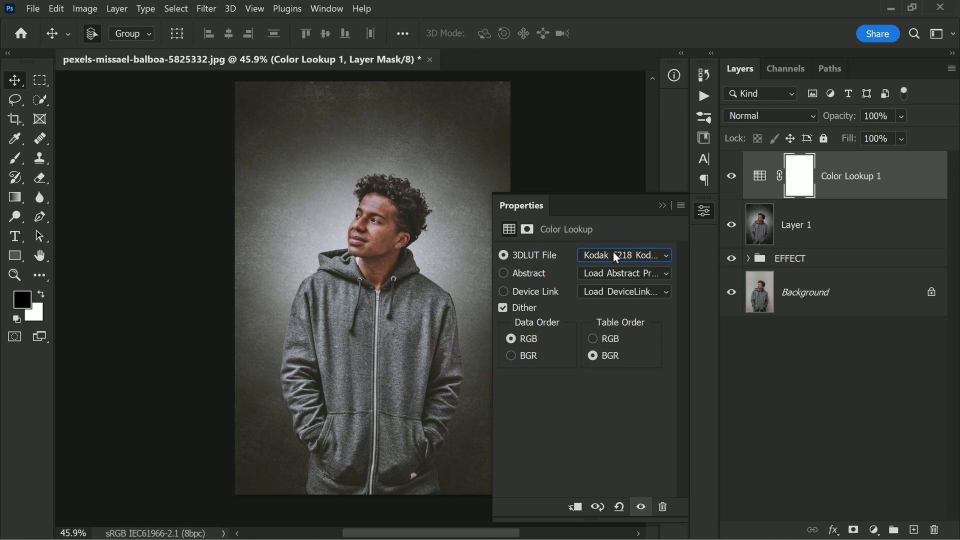
{"action": "scroll", "coordinate": [612, 250], "scroll_direction": "up", "scroll_amount": 1}
{"action": "scroll", "coordinate": [613, 250], "scroll_direction": "down", "scroll_amount": 1}
{"action": "scroll", "coordinate": [613, 250], "scroll_direction": "up", "scroll_amount": 1}
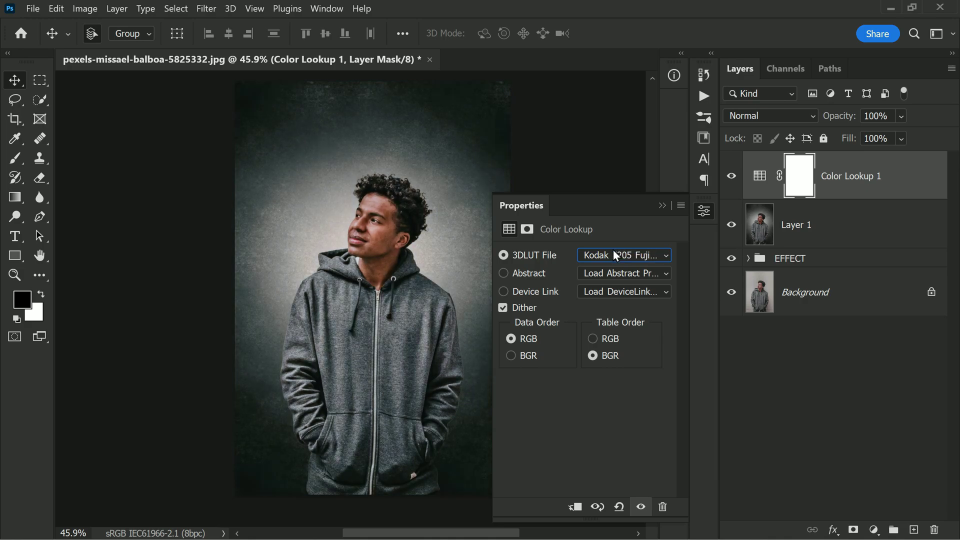
{"action": "scroll", "coordinate": [636, 250], "scroll_direction": "down", "scroll_amount": 1}
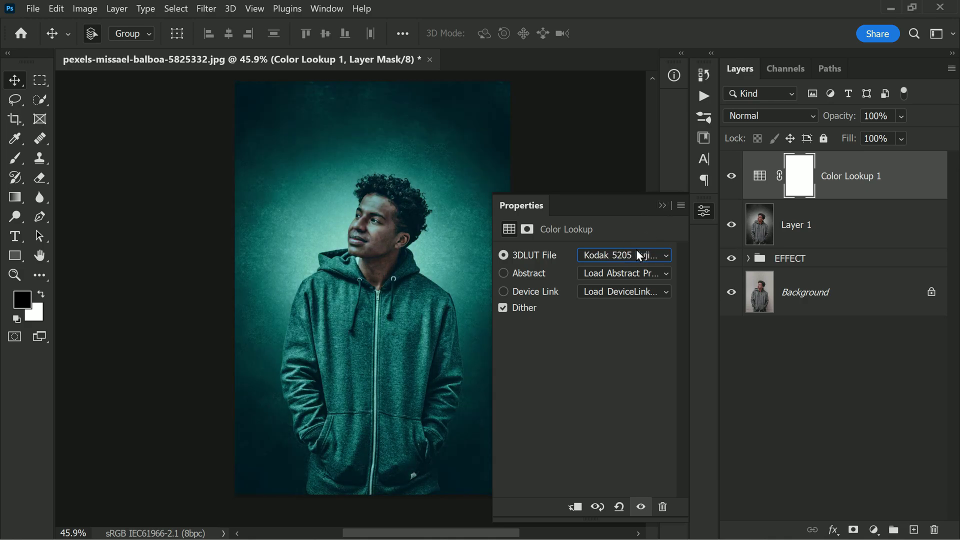
{"action": "scroll", "coordinate": [636, 250], "scroll_direction": "up", "scroll_amount": 1}
{"action": "left_click", "coordinate": [662, 205]}
{"action": "scroll", "coordinate": [461, 215], "scroll_direction": "down", "scroll_amount": 2}
{"action": "scroll", "coordinate": [461, 215], "scroll_direction": "up", "scroll_amount": 1}
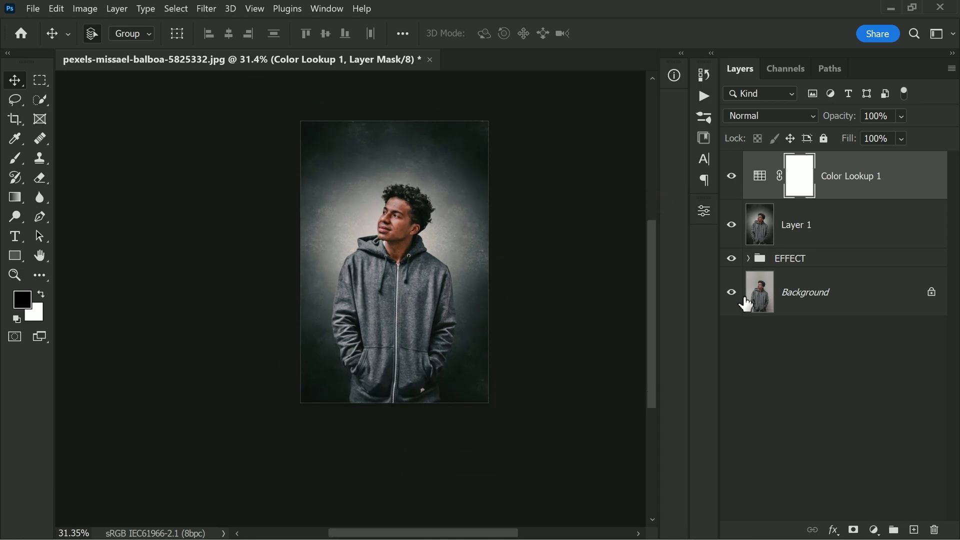
{"action": "left_click", "coordinate": [732, 292], "text": "alt"}
{"action": "left_click", "coordinate": [731, 291], "text": "alt"}
- Fill the Color Lookup mask with the inverted merged image using Apply Image
{"action": "left_click", "coordinate": [85, 8]}
{"action": "left_click", "coordinate": [127, 212]}
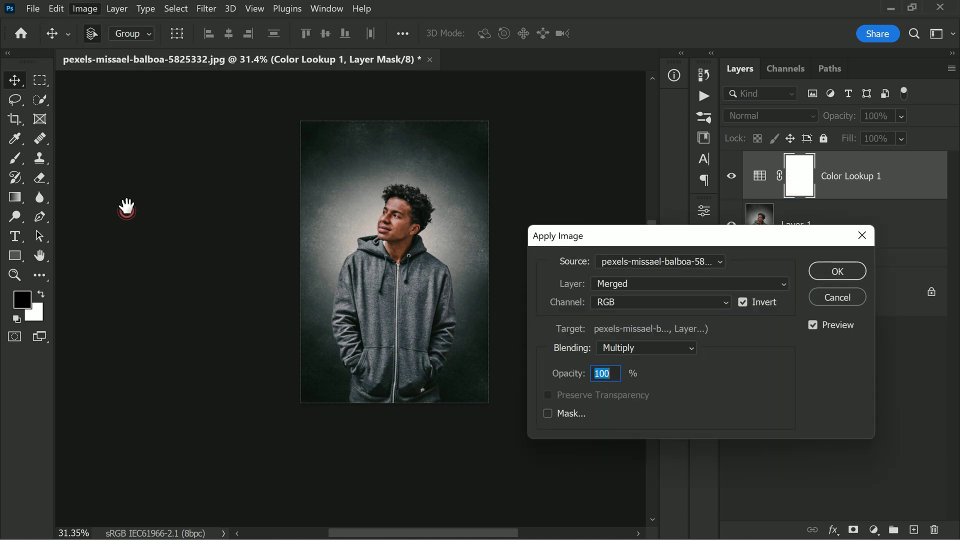
{"action": "left_click", "coordinate": [744, 301]}
{"action": "left_click", "coordinate": [744, 301]}
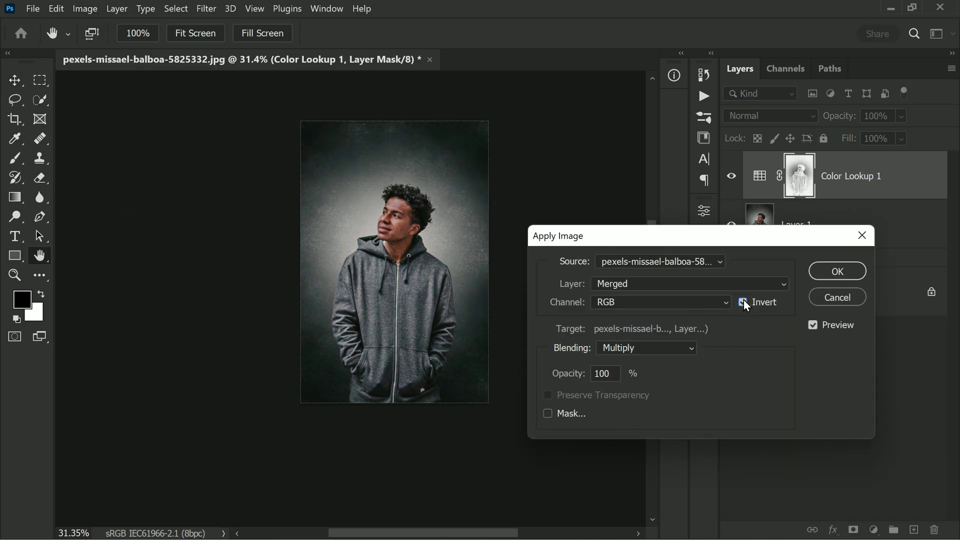
{"action": "left_click", "coordinate": [837, 271]}
{"action": "left_click", "coordinate": [805, 292]}
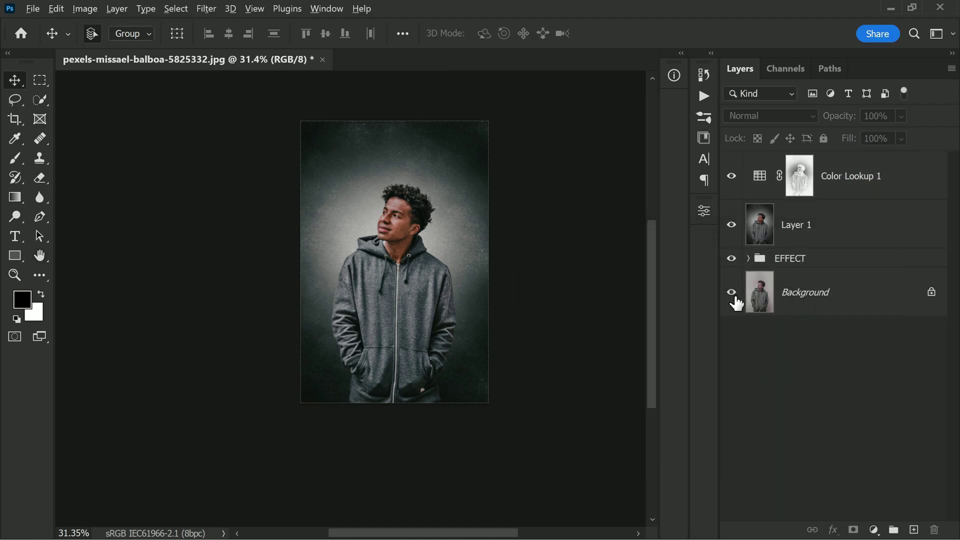
{"action": "left_click", "coordinate": [733, 292], "text": "alt"}
{"action": "left_click", "coordinate": [732, 292], "text": "alt"}
{"action": "left_click", "coordinate": [732, 292], "text": "alt"}
{"action": "scroll", "coordinate": [382, 327], "scroll_direction": "up", "scroll_amount": 3}
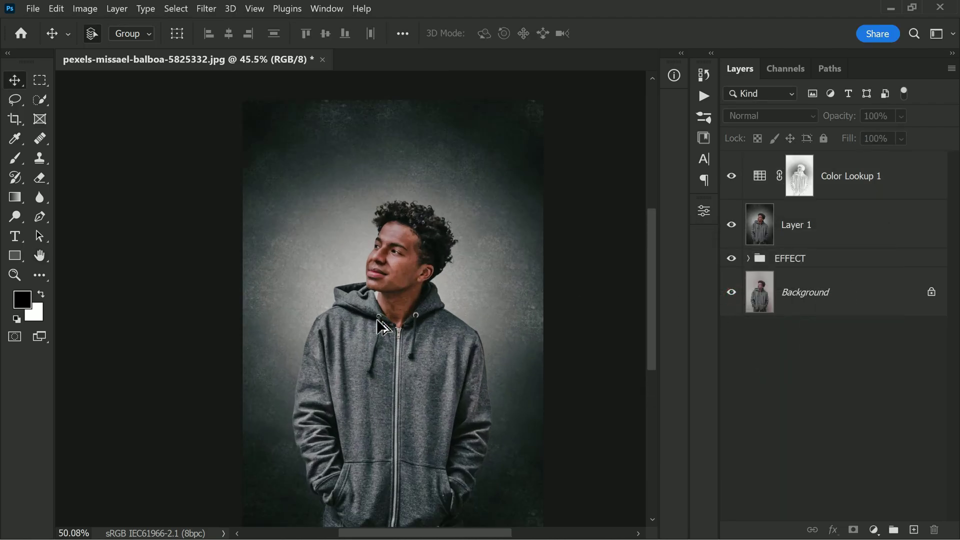
{"action": "scroll", "coordinate": [383, 326], "scroll_direction": "up", "scroll_amount": 2}
{"action": "scroll", "coordinate": [405, 301], "scroll_direction": "up", "scroll_amount": 3}
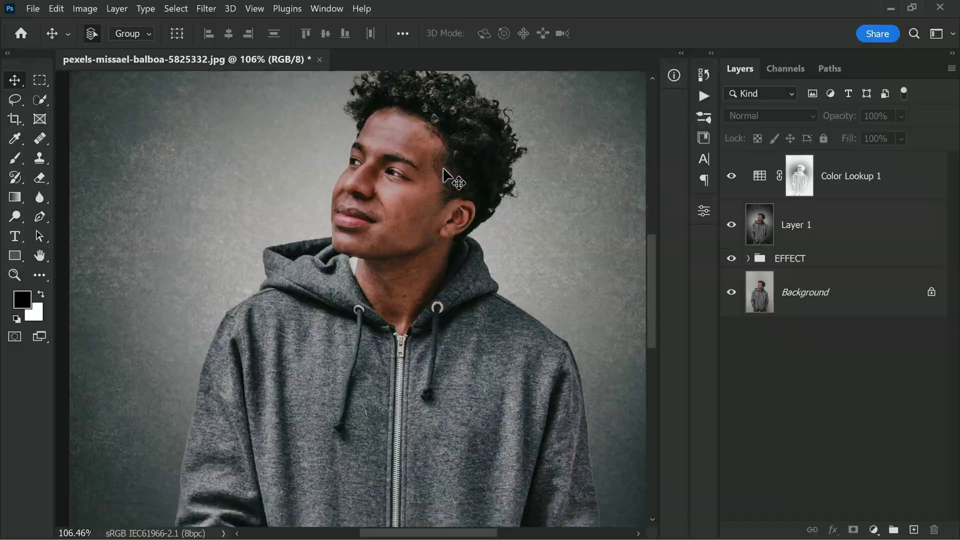